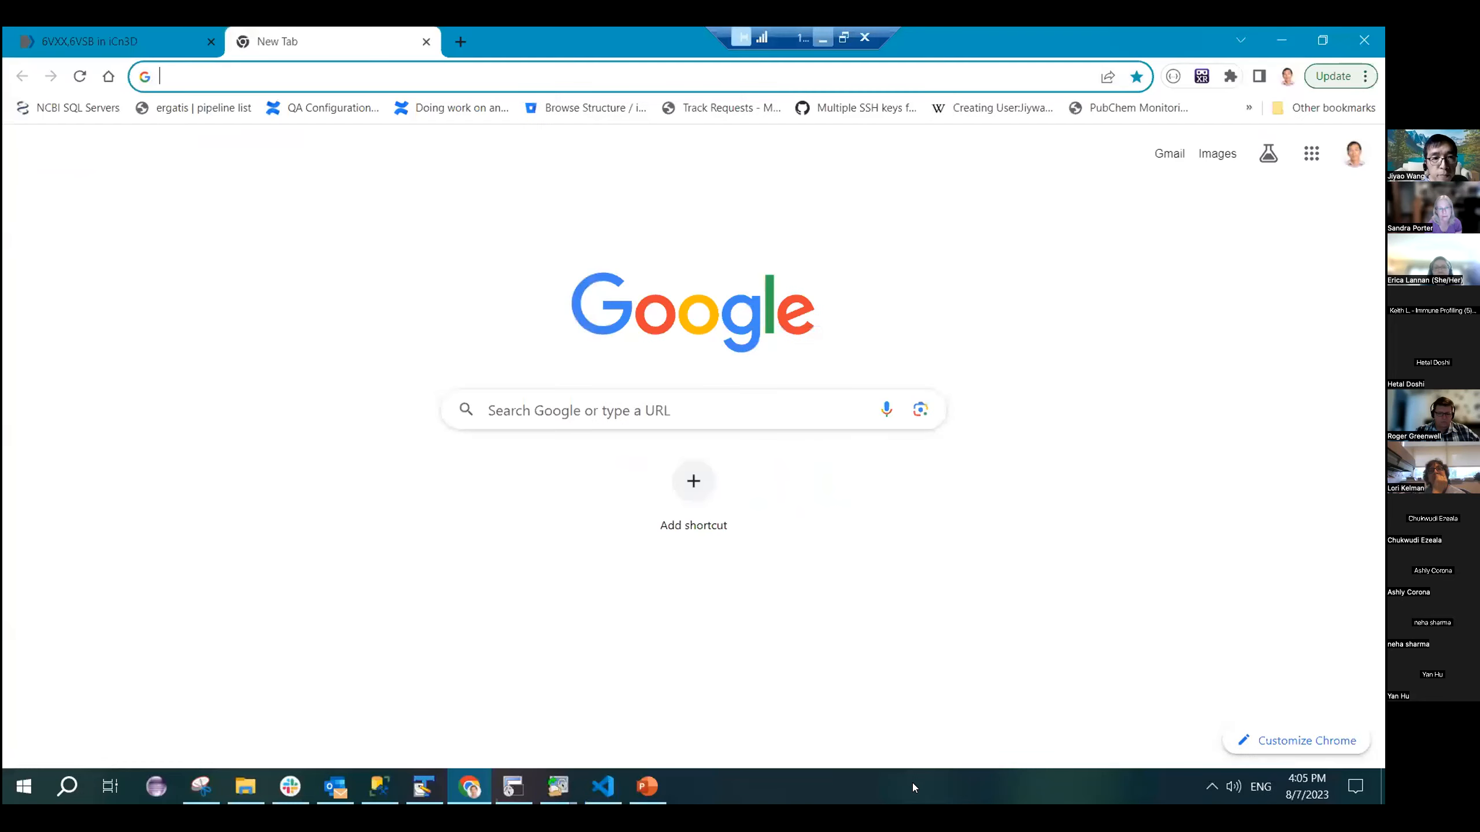
- Search Google for icn3d and open the iCn3D web-based 3D structure viewer from the results
click(183, 78)
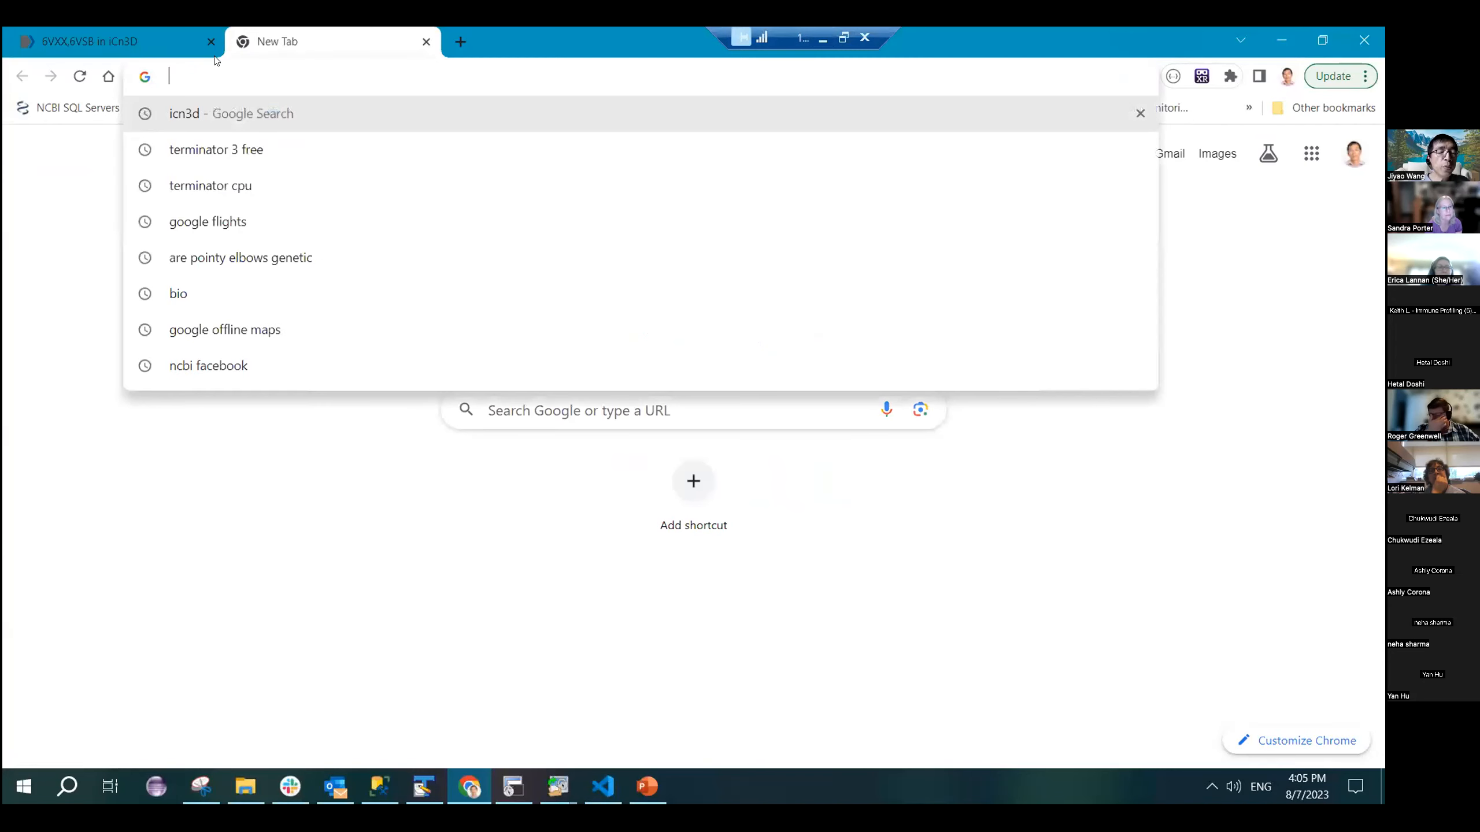
click(217, 115)
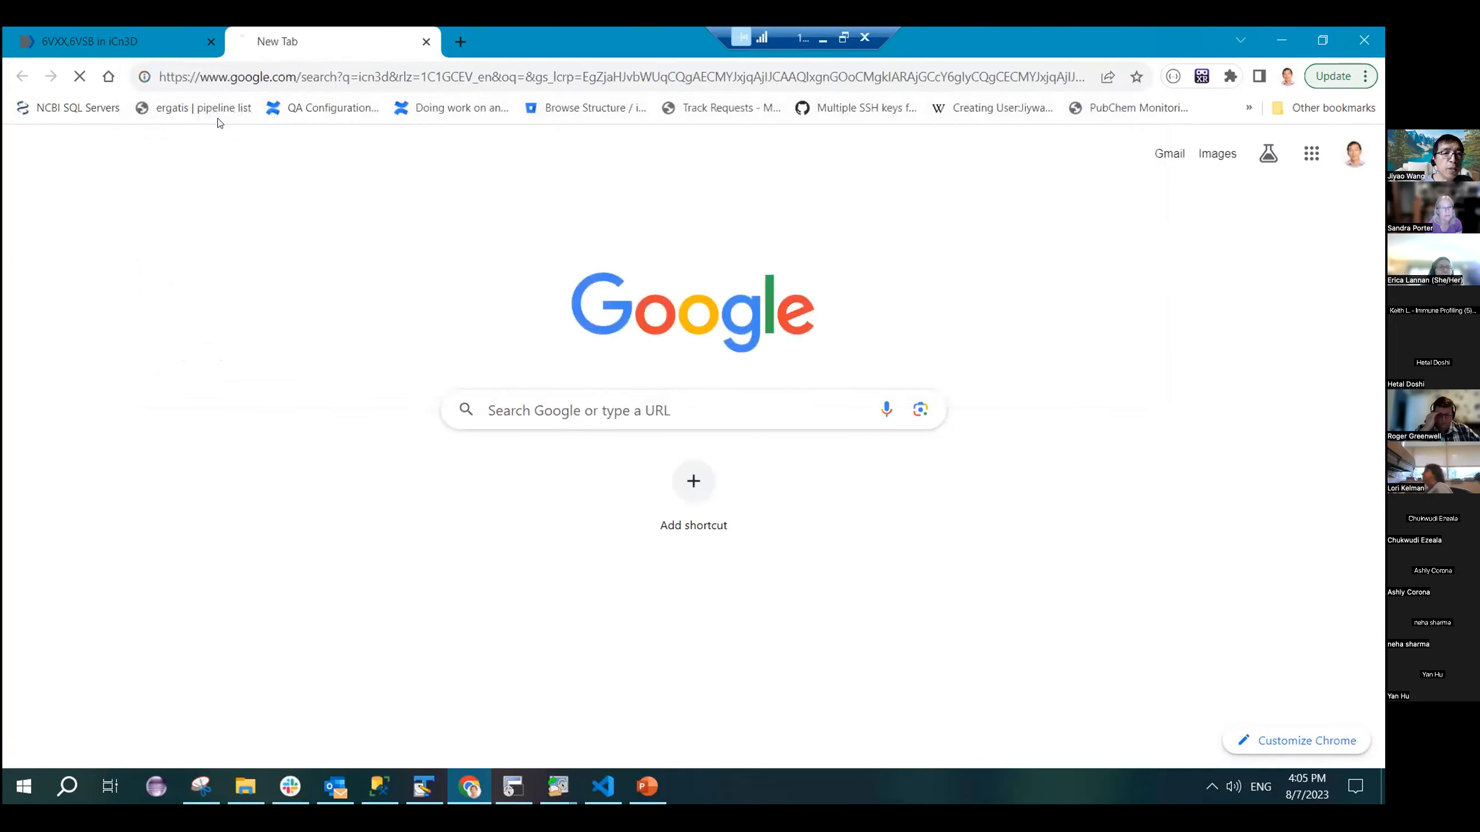
click(256, 321)
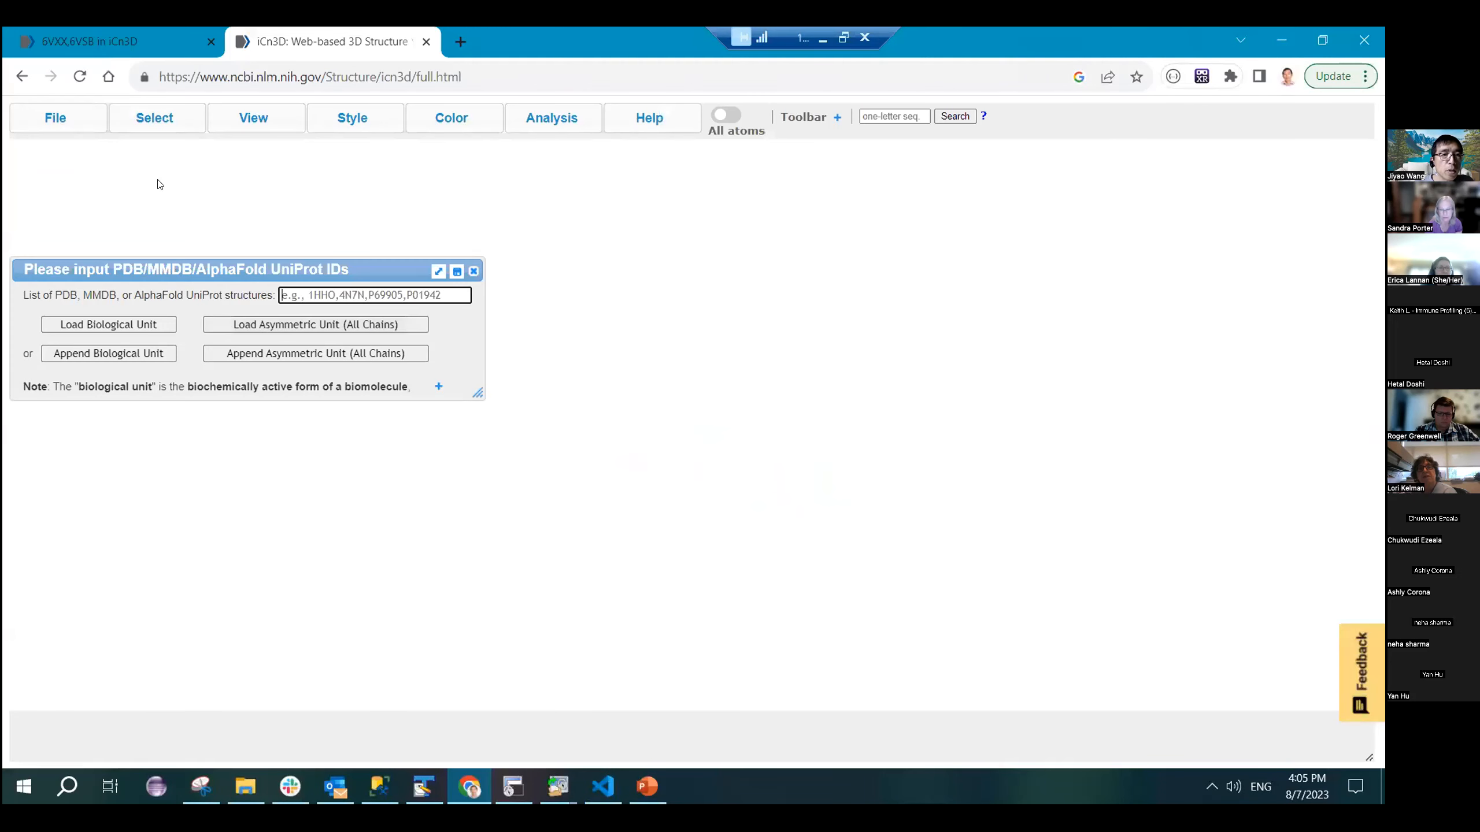
- Inspect the browser console output for the page loading structures 6VXX and 6VSB, and close the developer tools
click(106, 44)
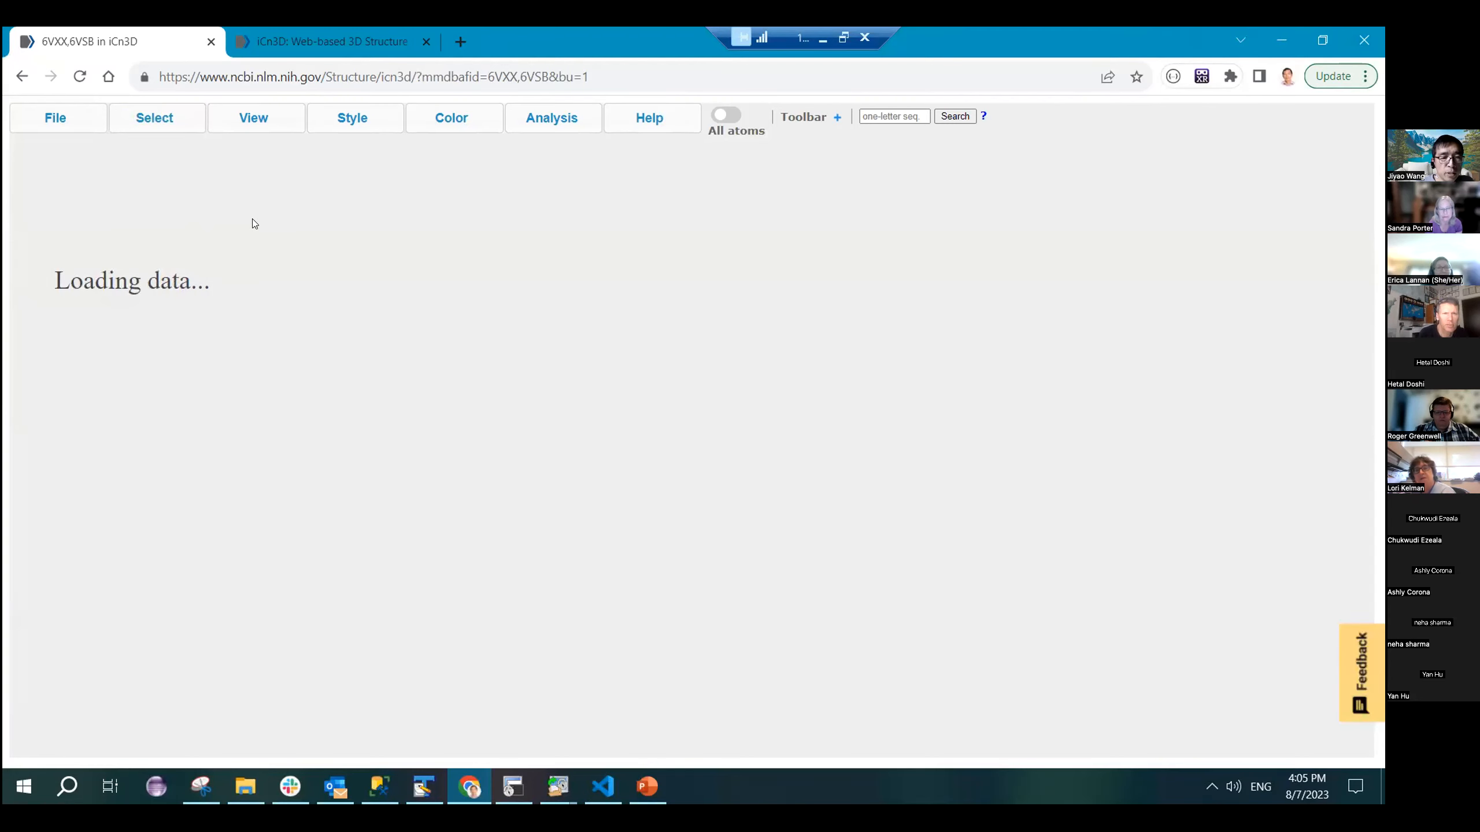
key(F12)
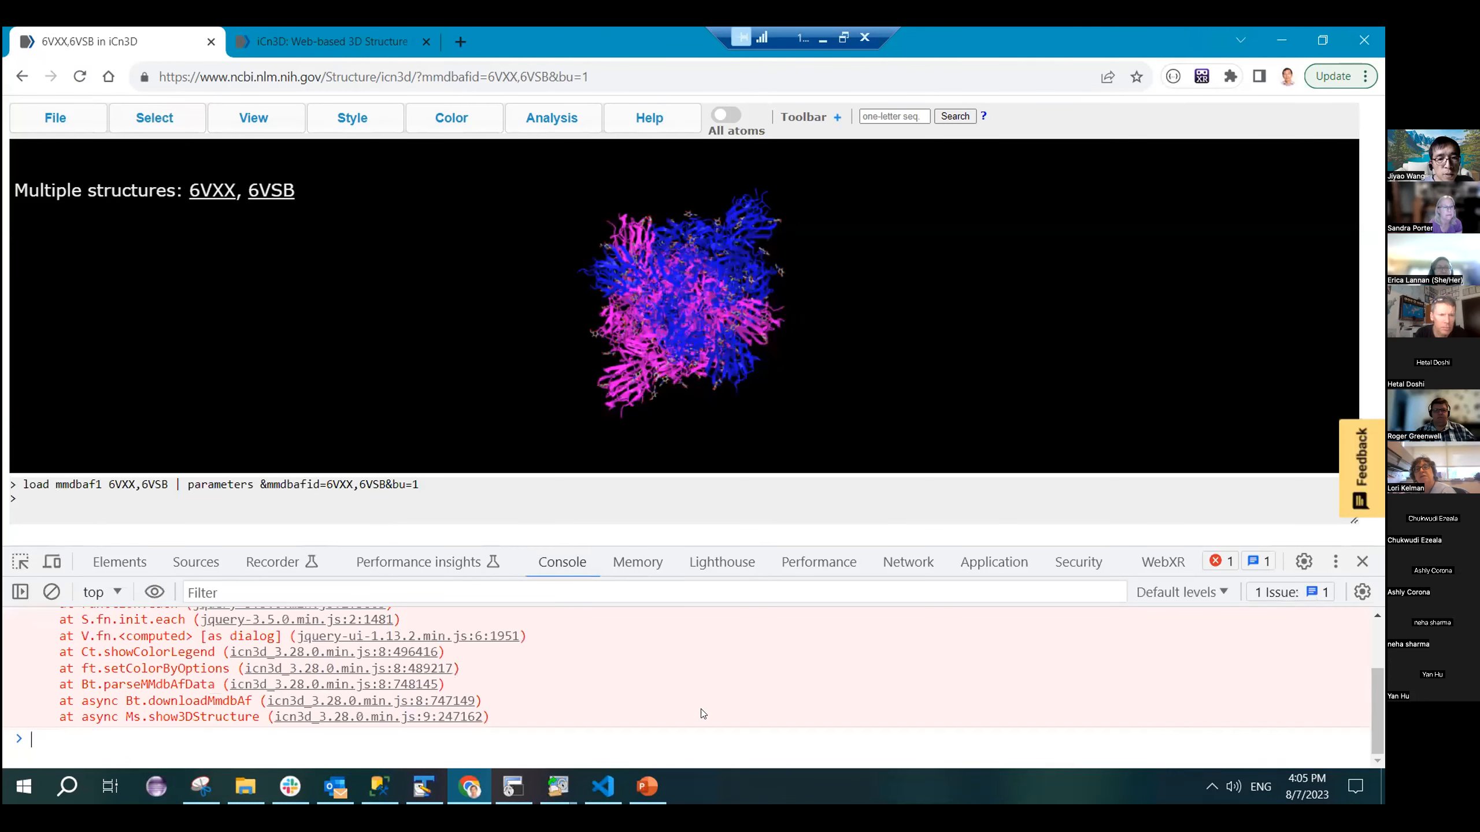
scroll(673, 666, up, 3)
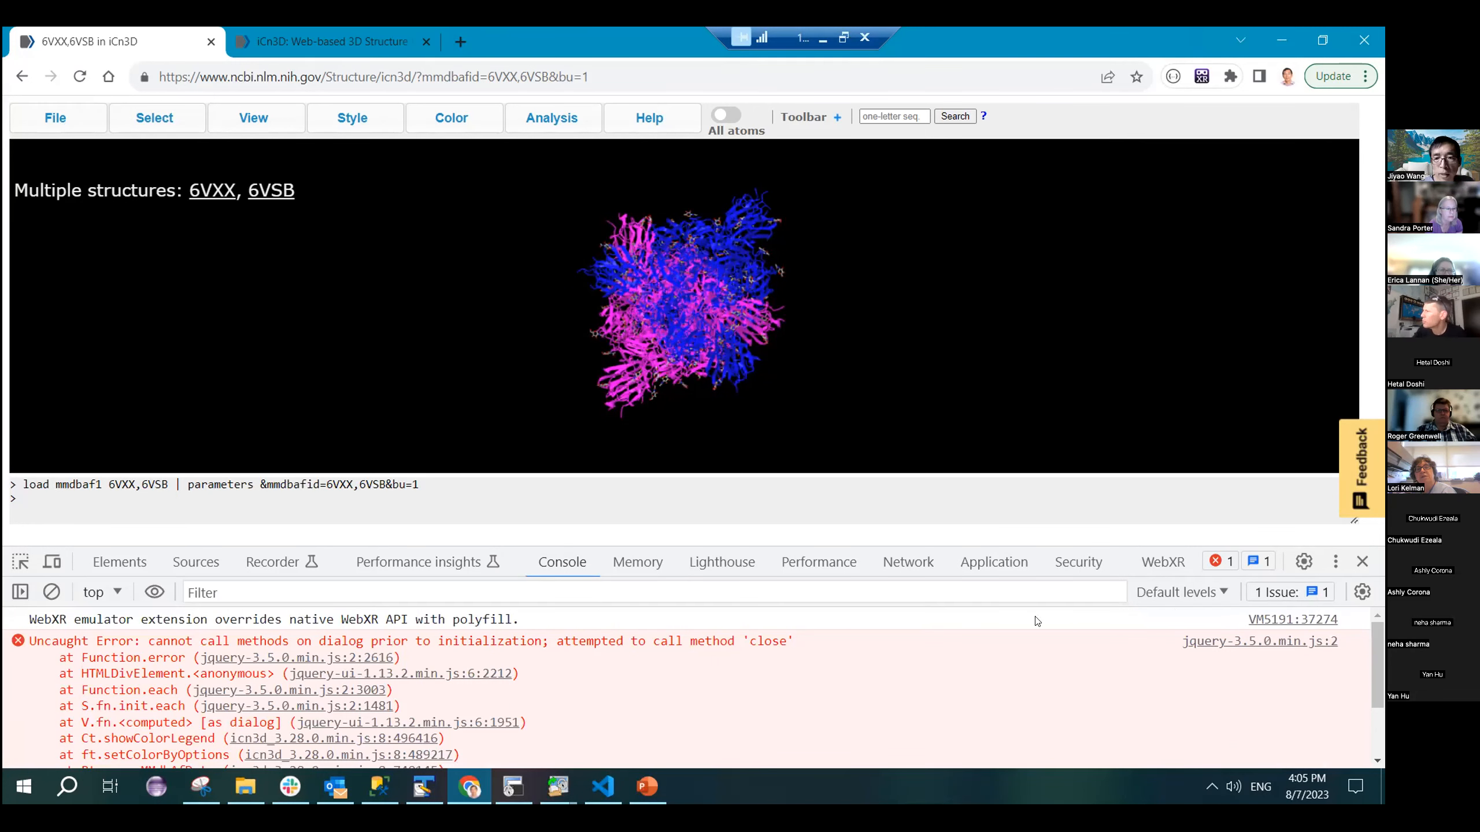
click(1361, 561)
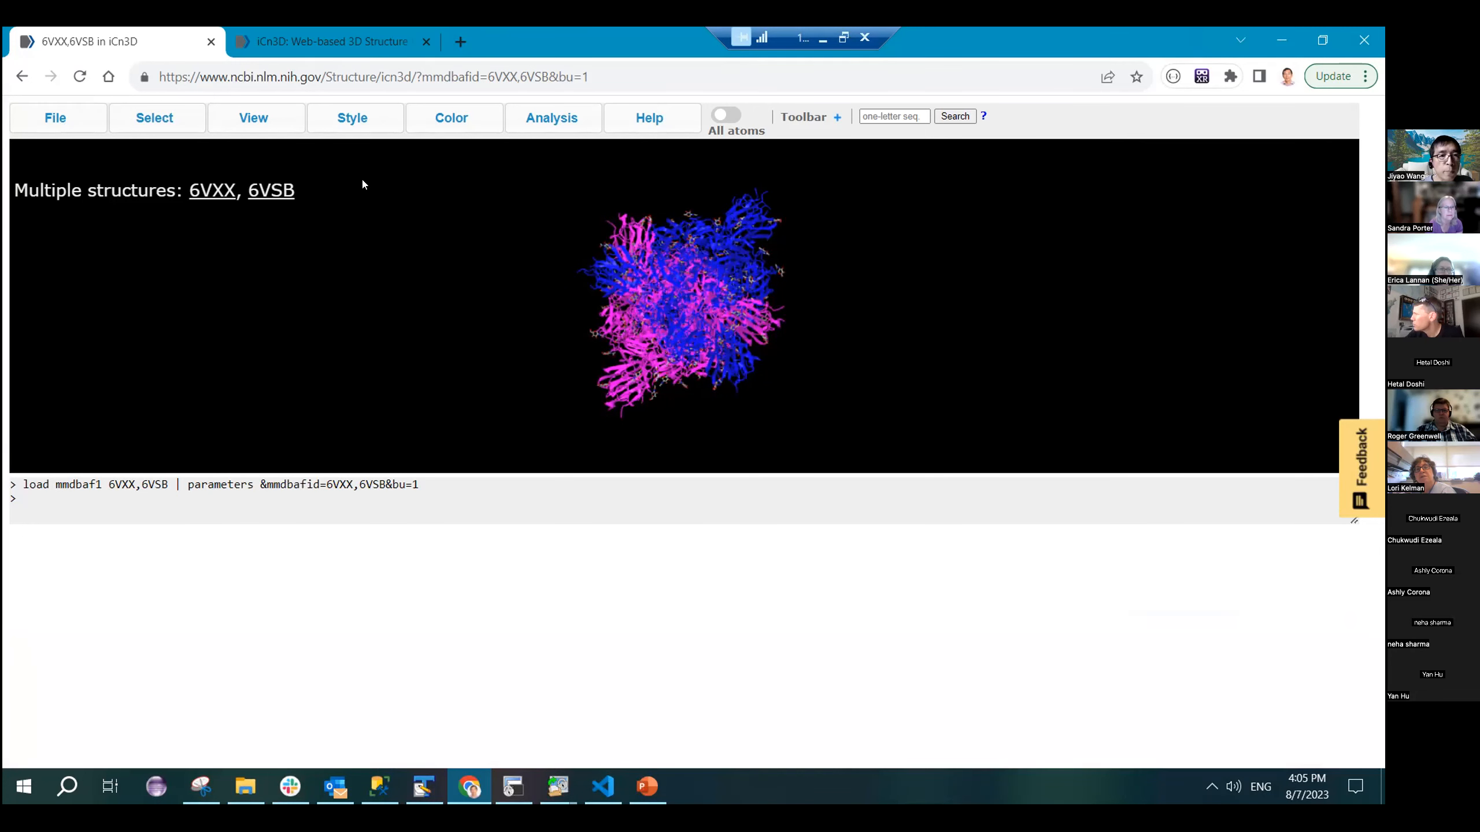
- Return to the empty iCn3D viewer and review its options for retrieving structures by ID and opening local files
click(349, 47)
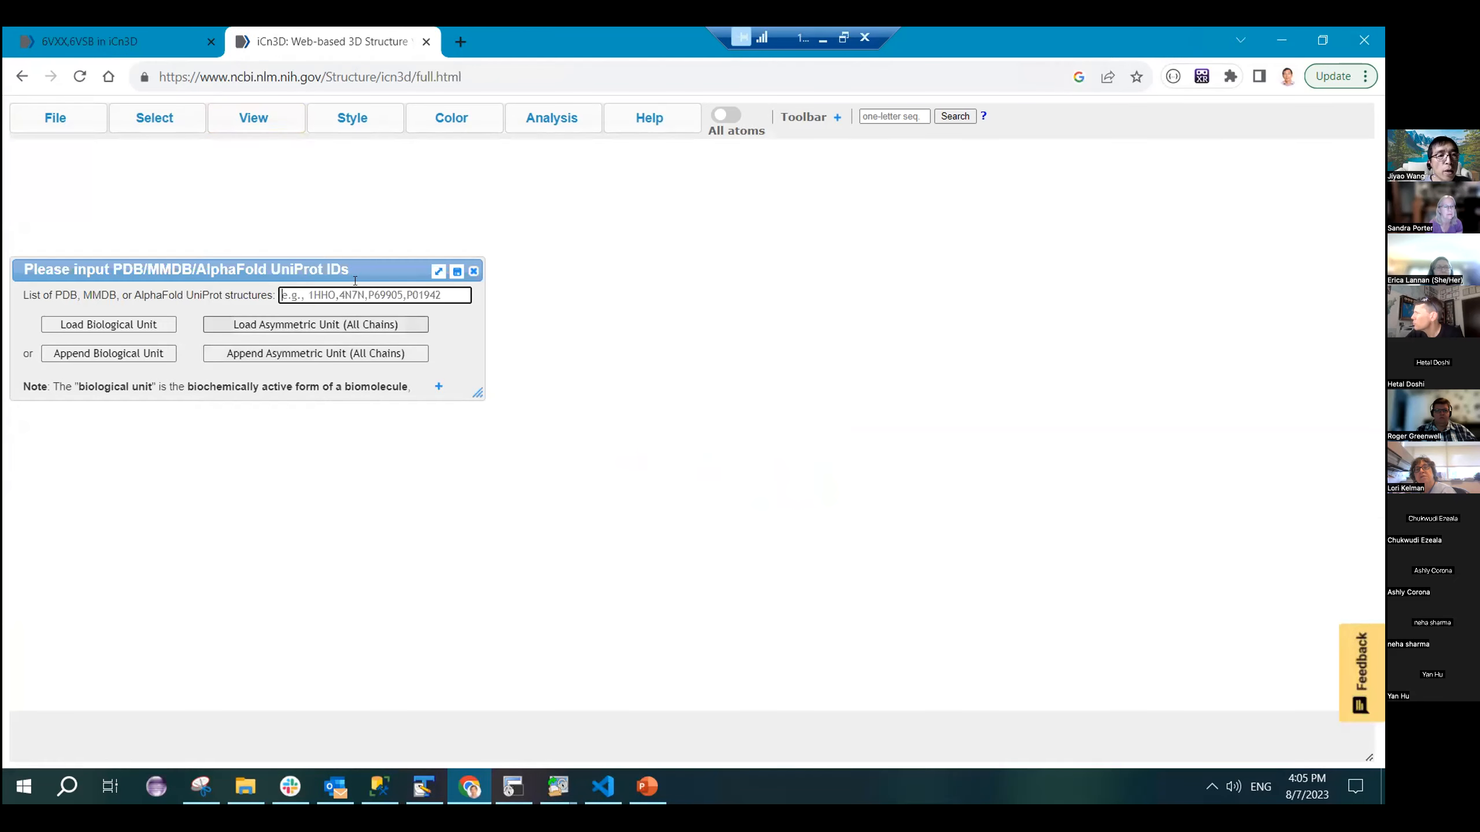
click(69, 120)
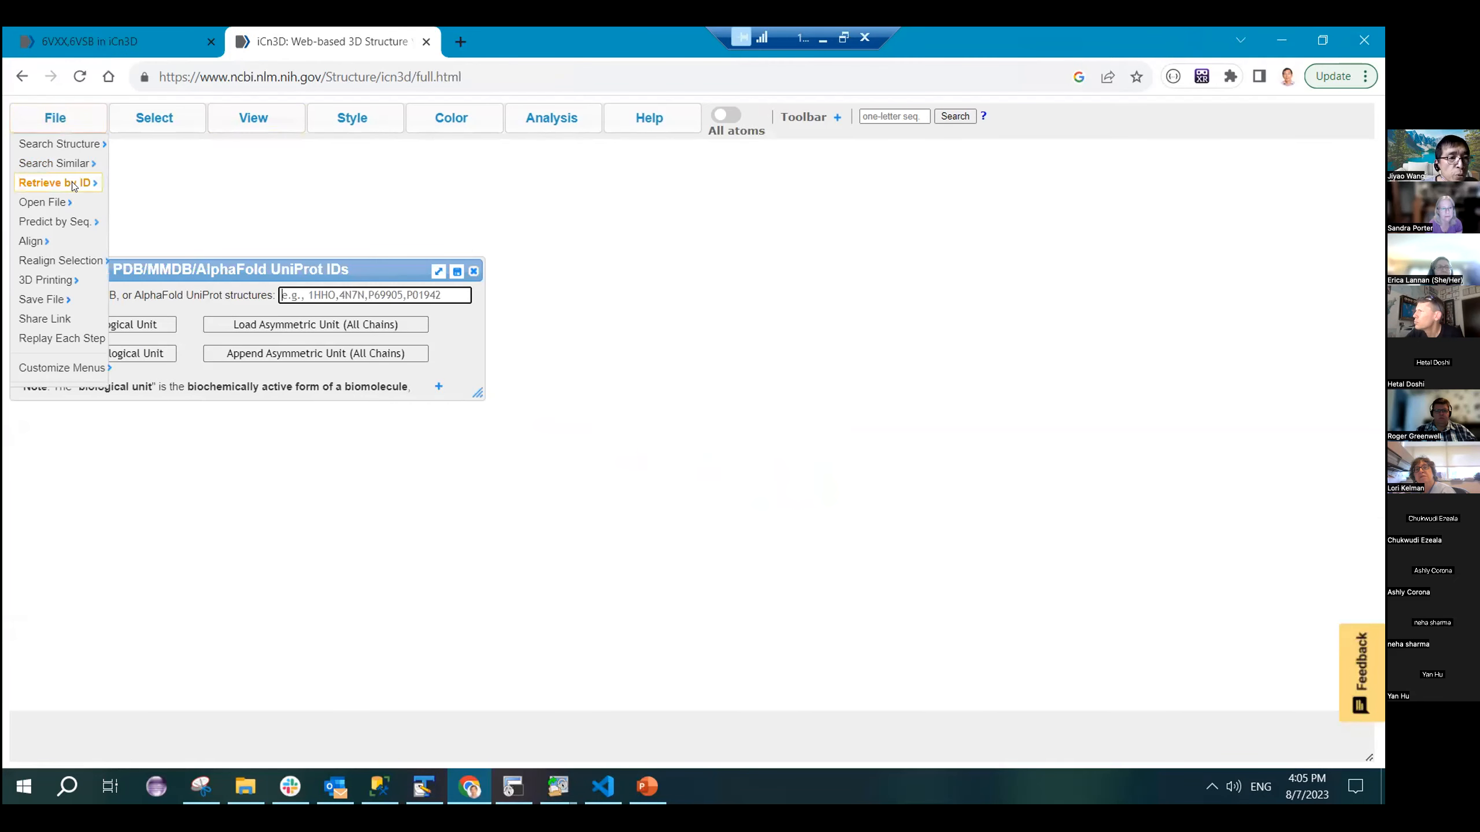
mouse_move(73, 186)
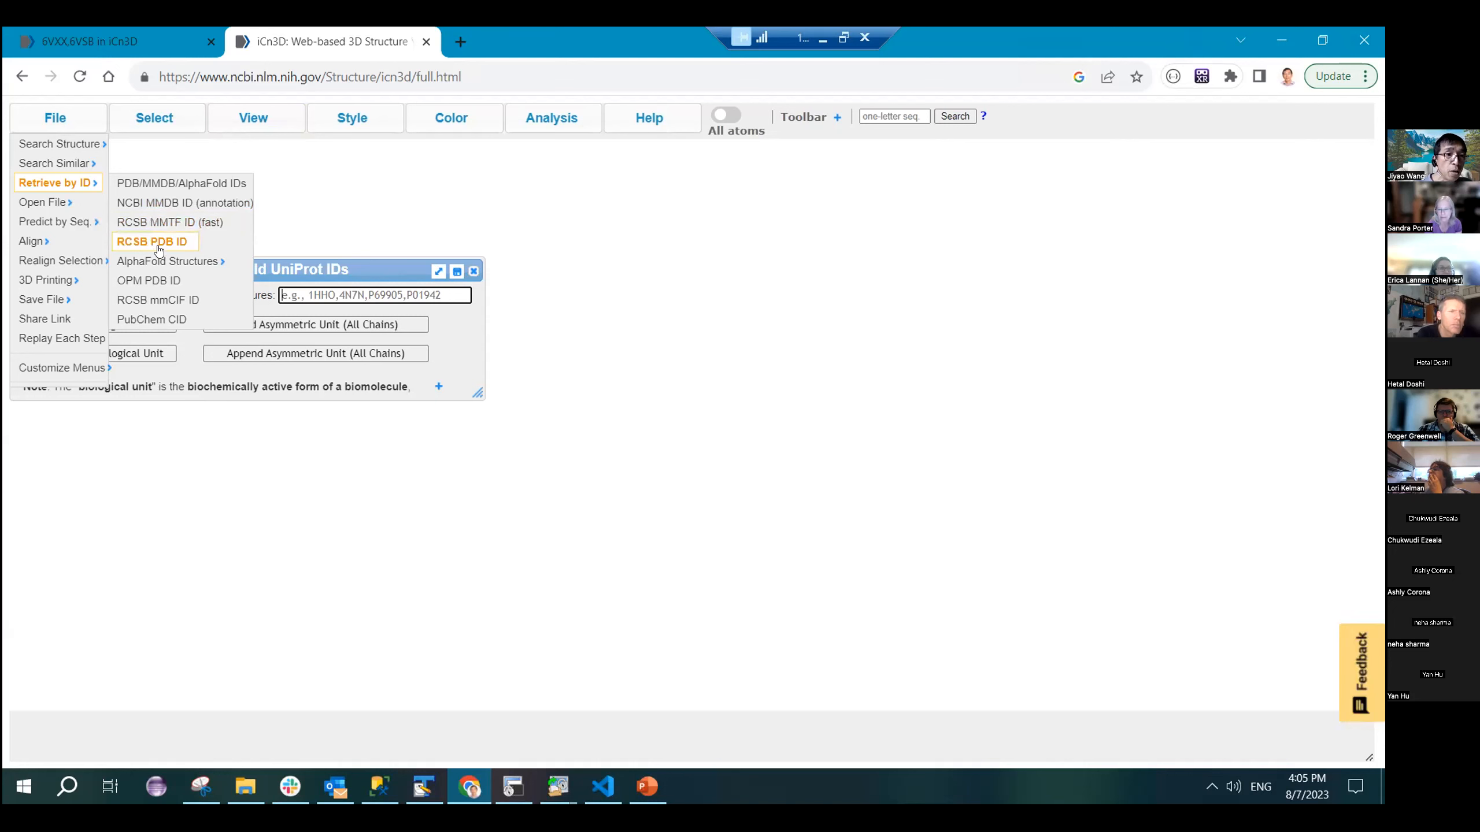
mouse_move(168, 267)
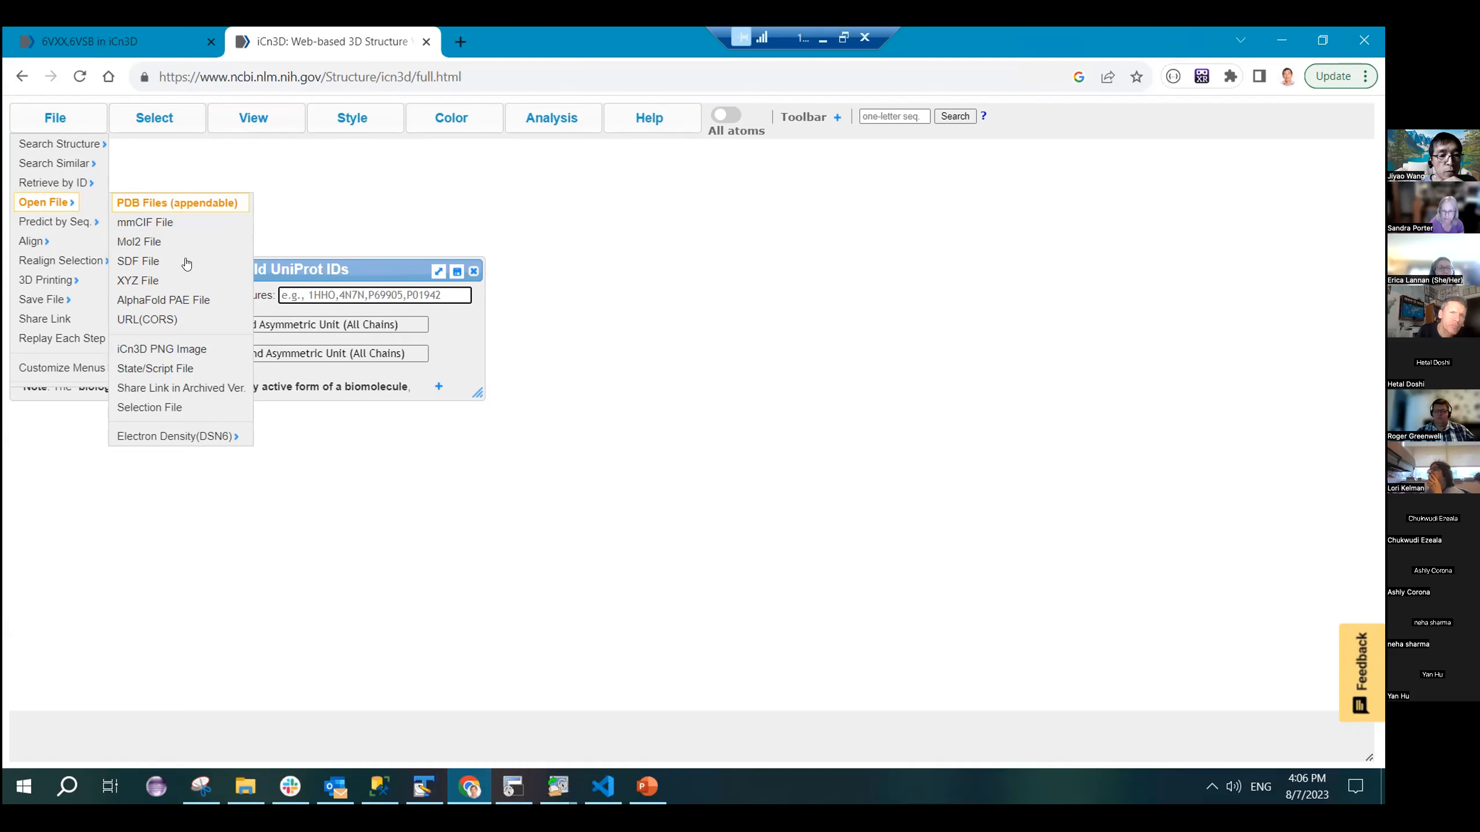
- Look through the Documents folder in File Explorer and return to Chrome
click(248, 788)
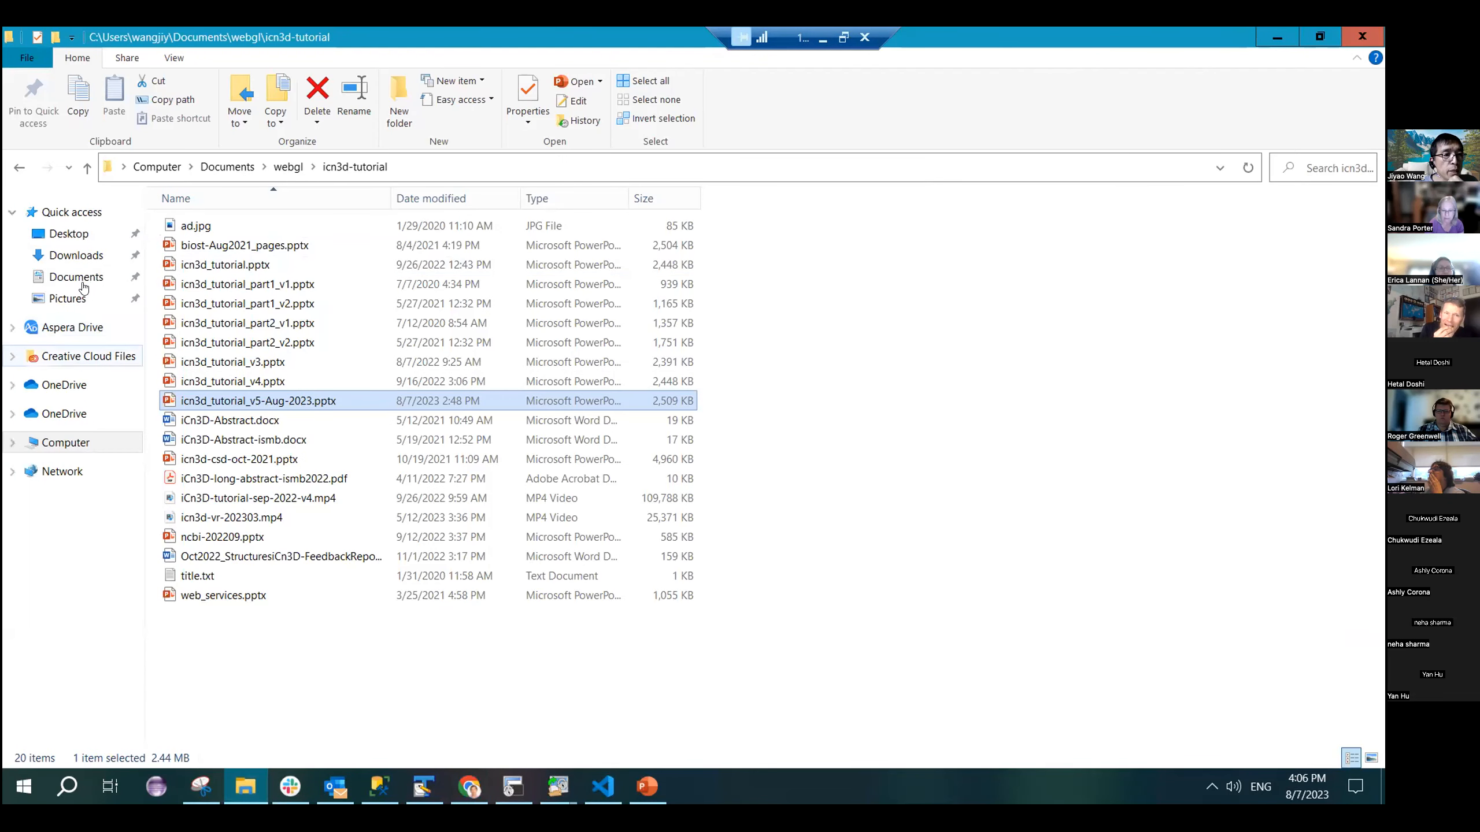
click(82, 283)
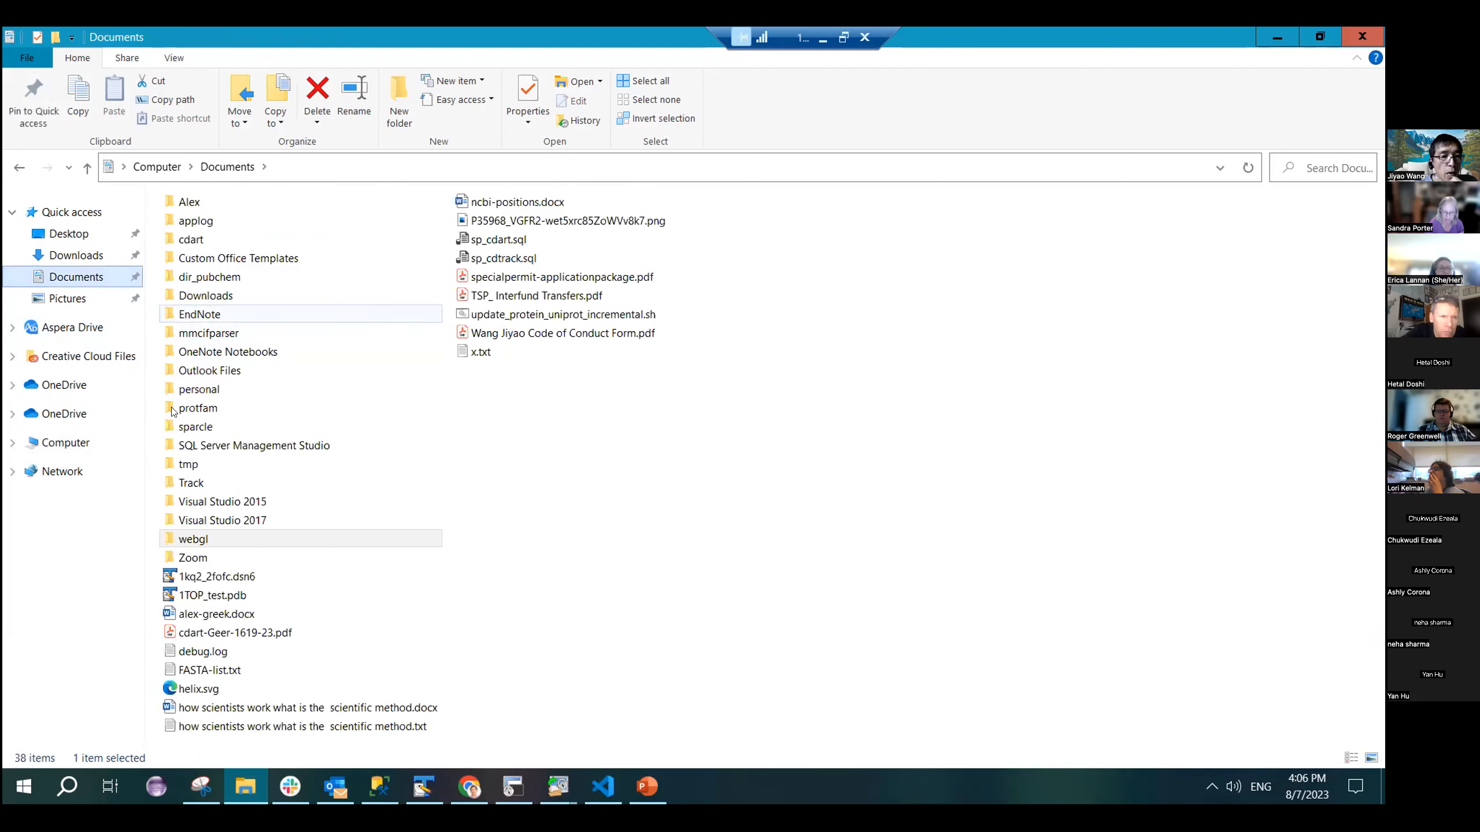
click(461, 790)
- Open iCn3D's developer help on embedding and read the "Use iCn3D locally" instructions, highlighting the index.html file name
mouse_move(649, 119)
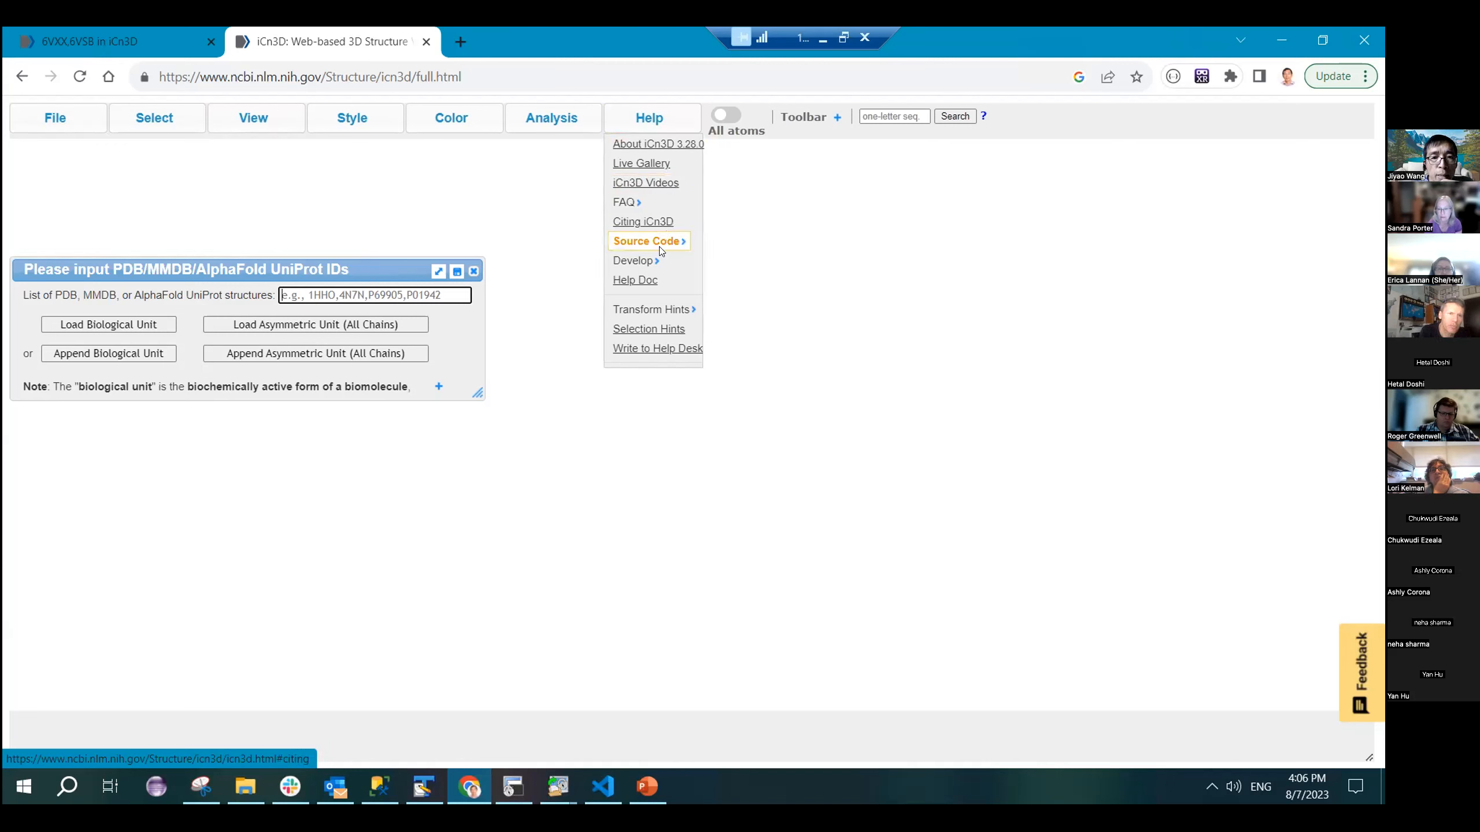
mouse_move(653, 262)
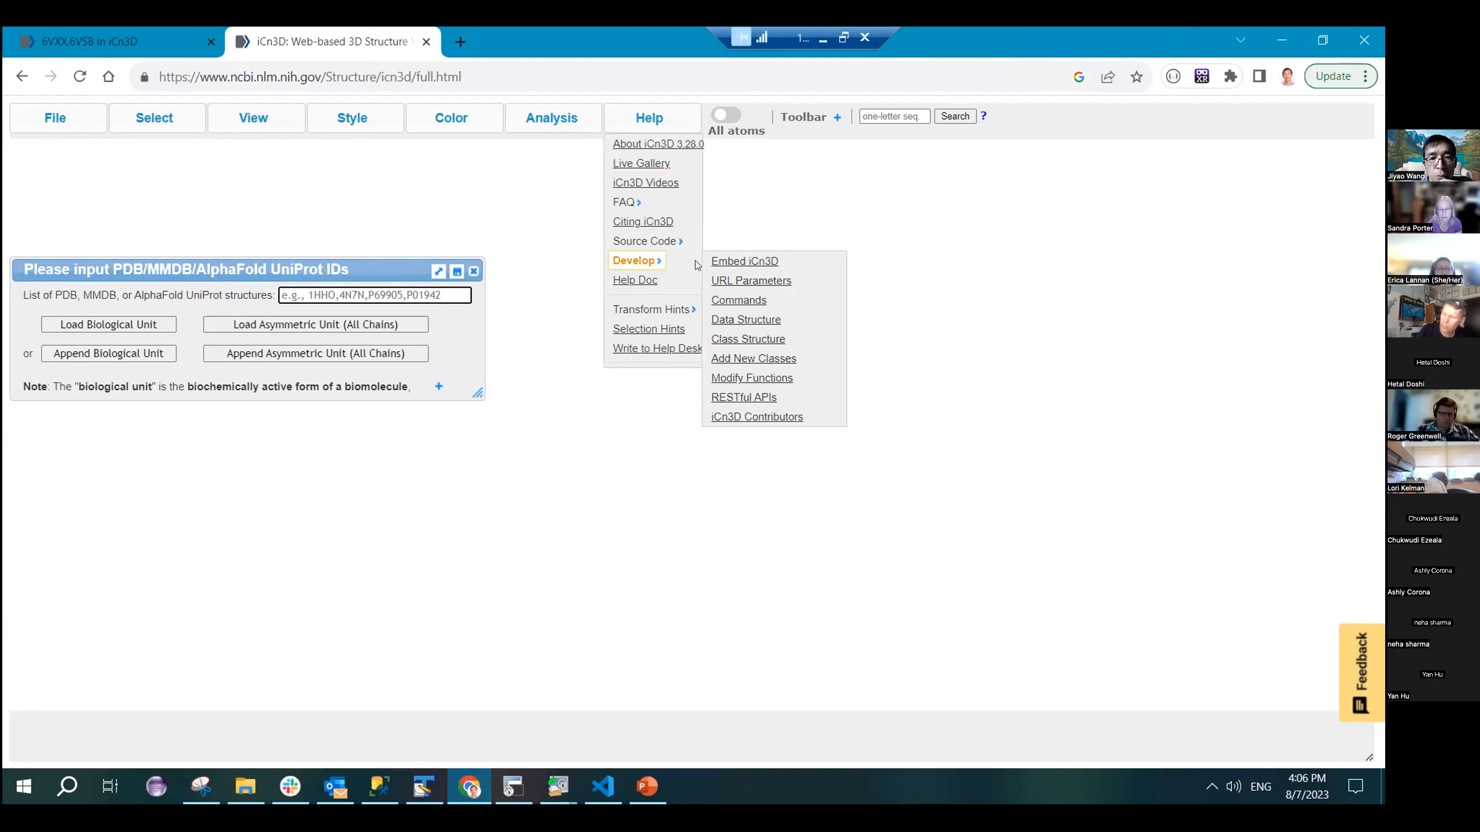
click(750, 263)
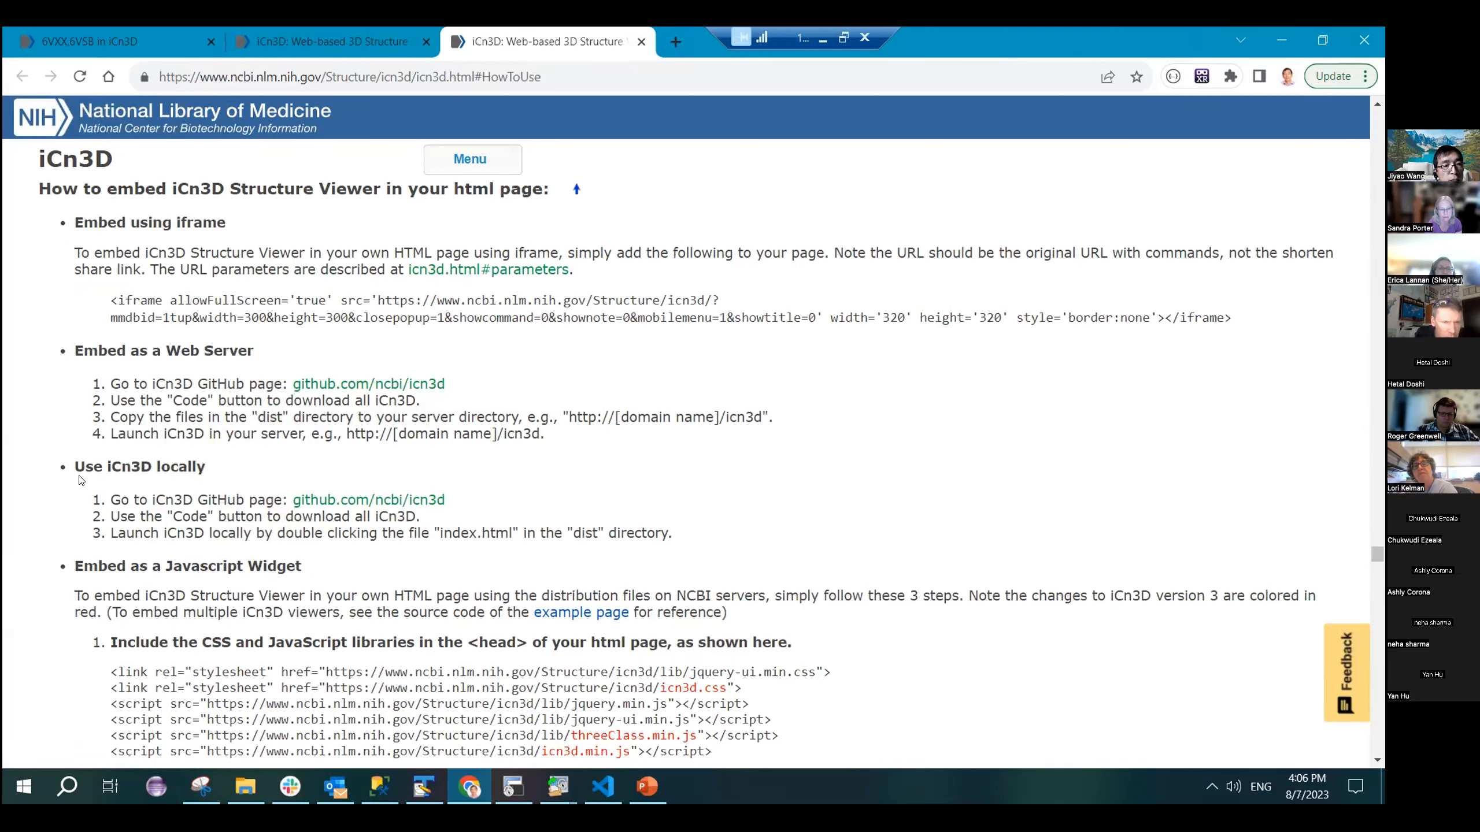
drag(79, 466, 625, 508)
click(625, 508)
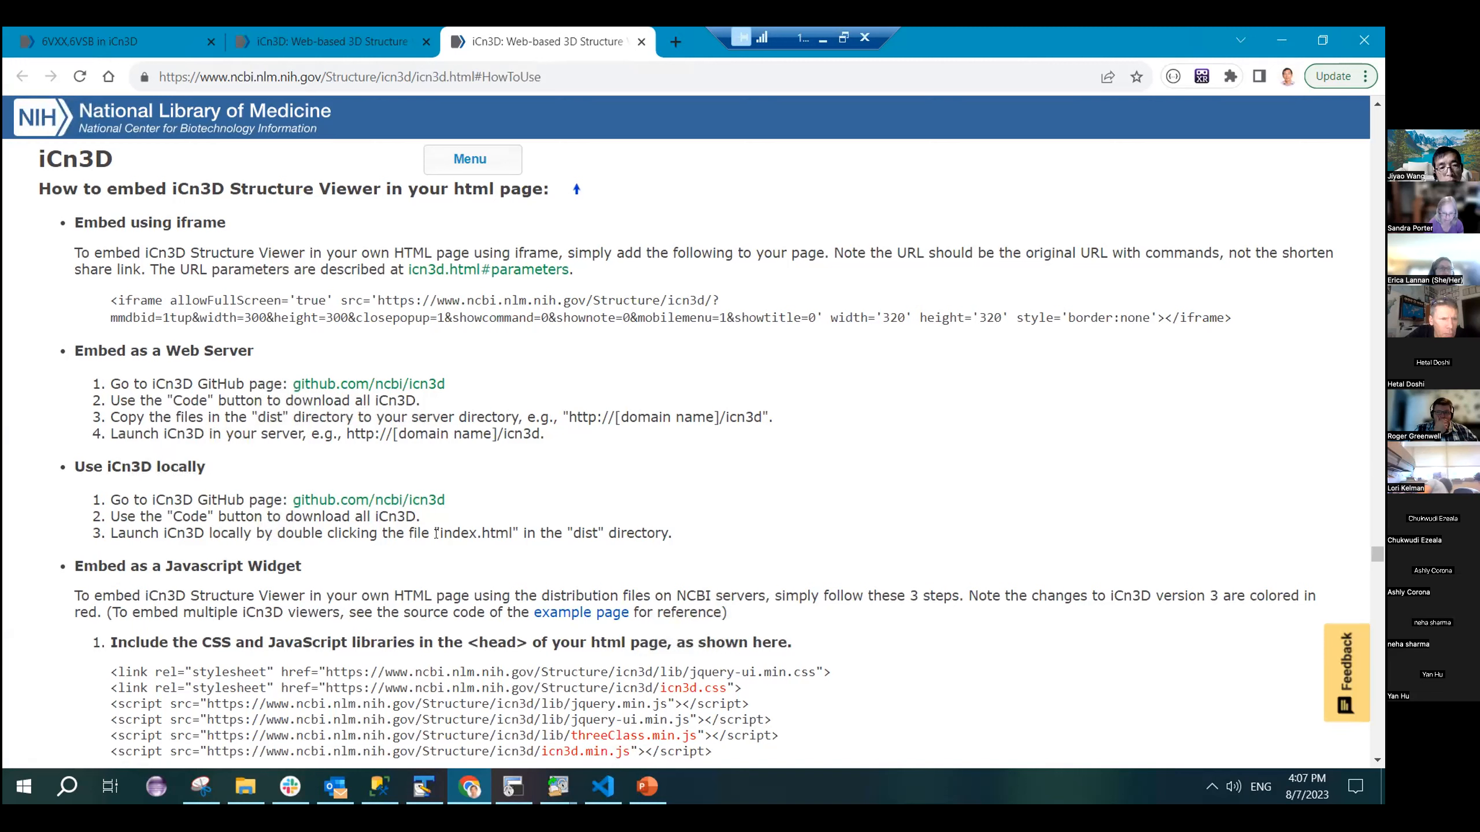
drag(474, 532, 508, 533)
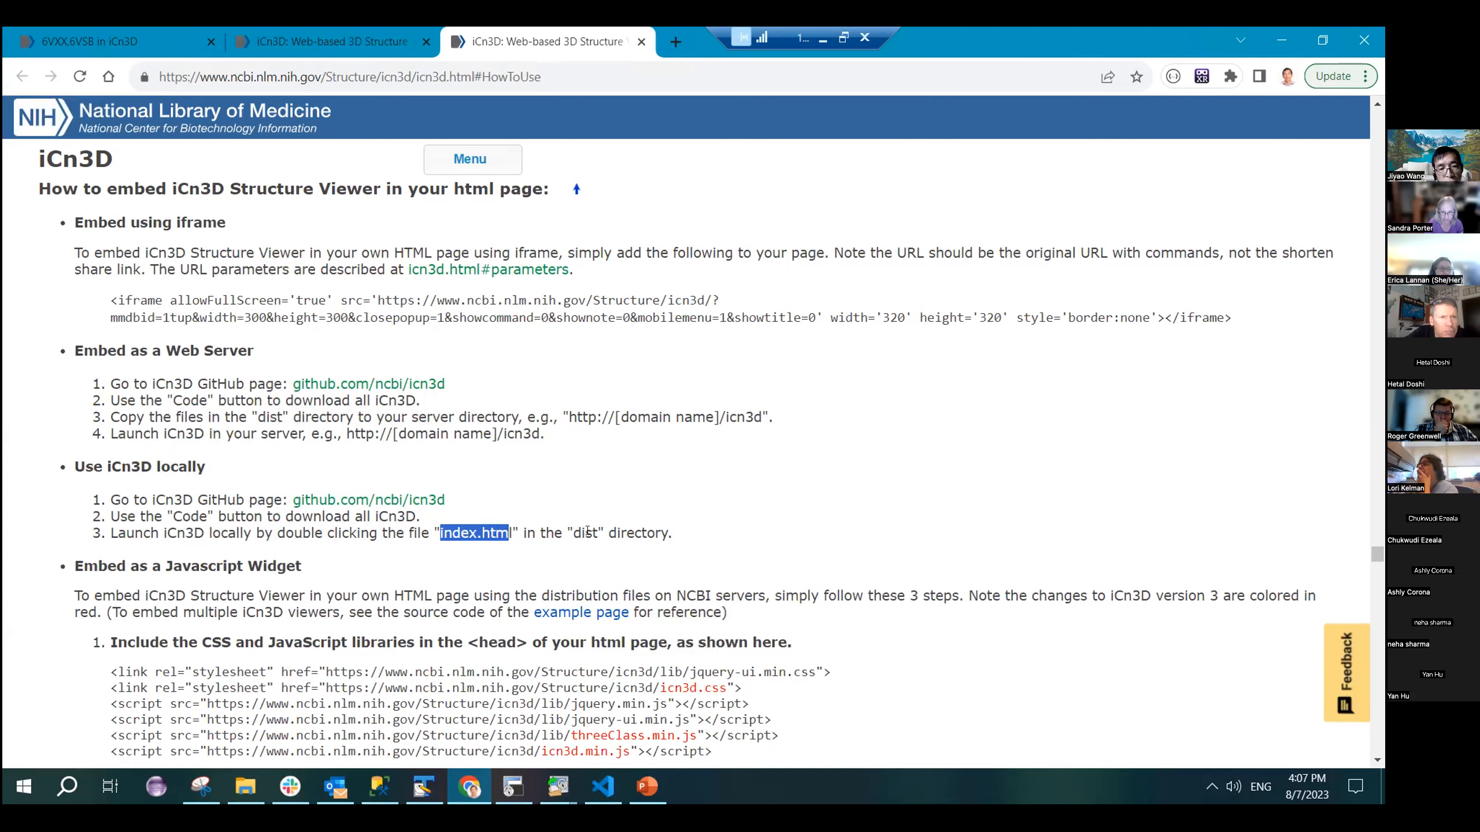
- Open the github.com/ncbi/icn3d repository linked in the local-use instructions and examine the files in its dist folder
click(427, 500)
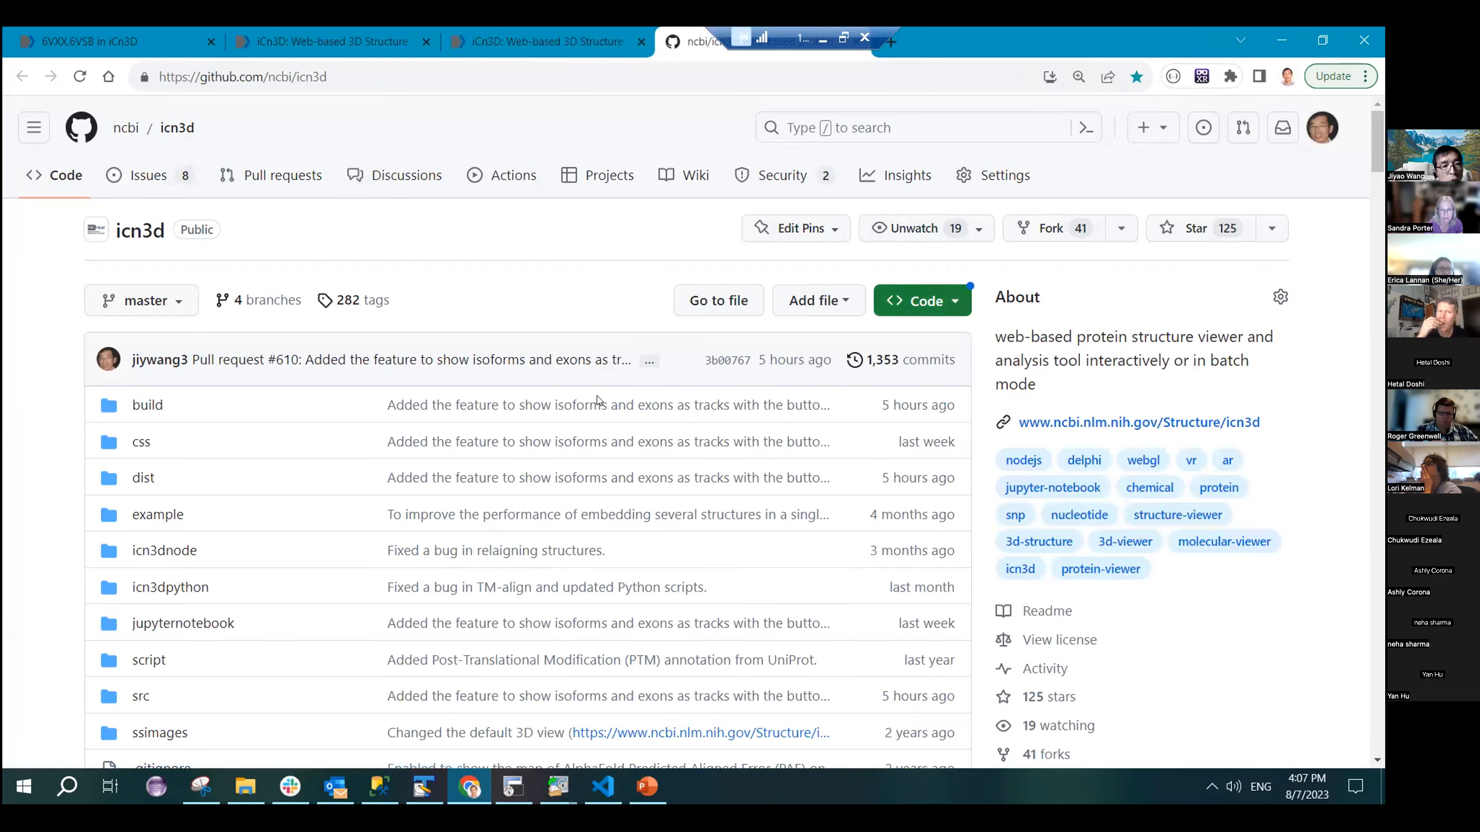
click(144, 479)
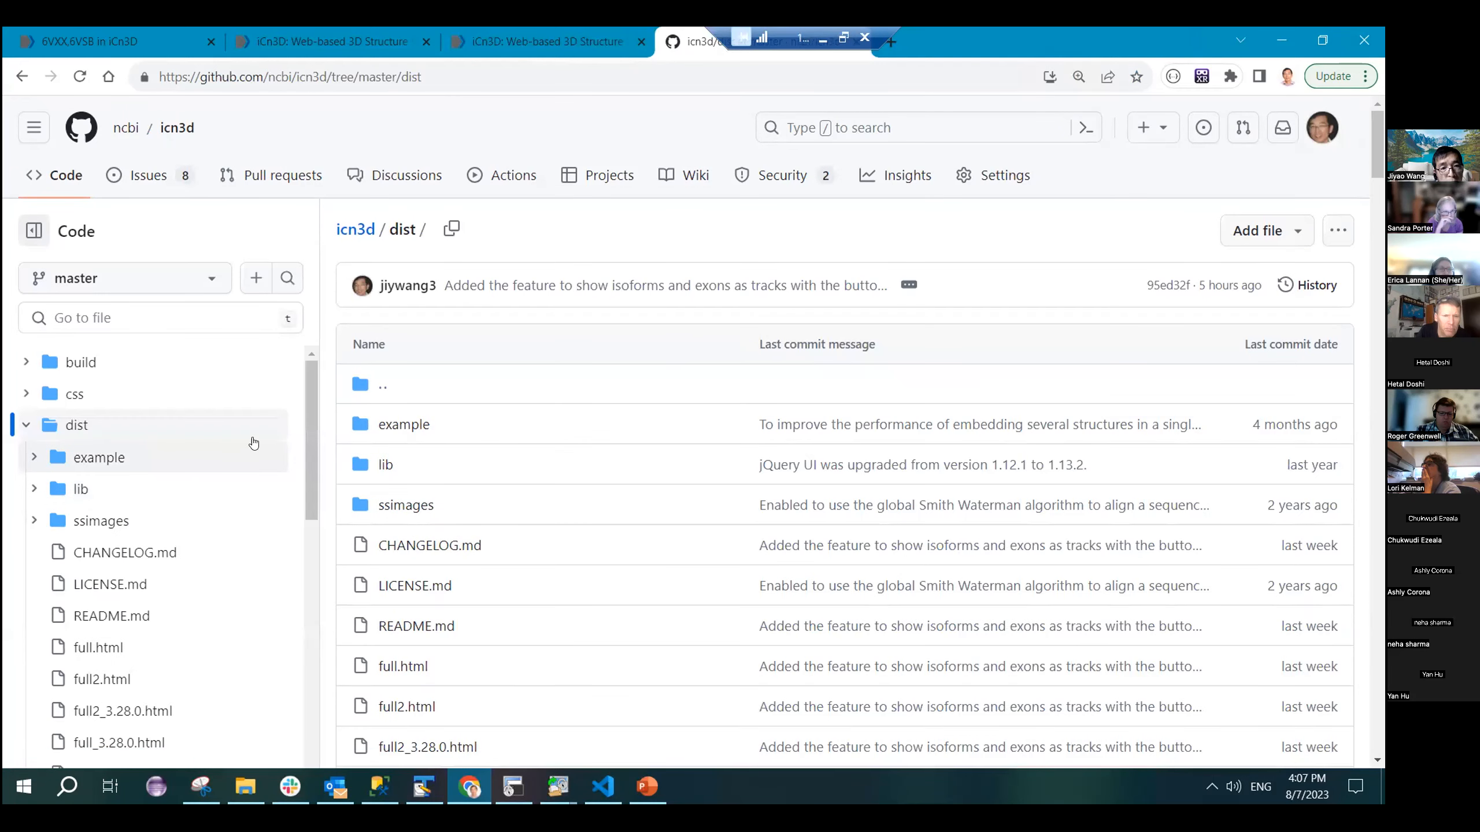
scroll(596, 449, down, 5)
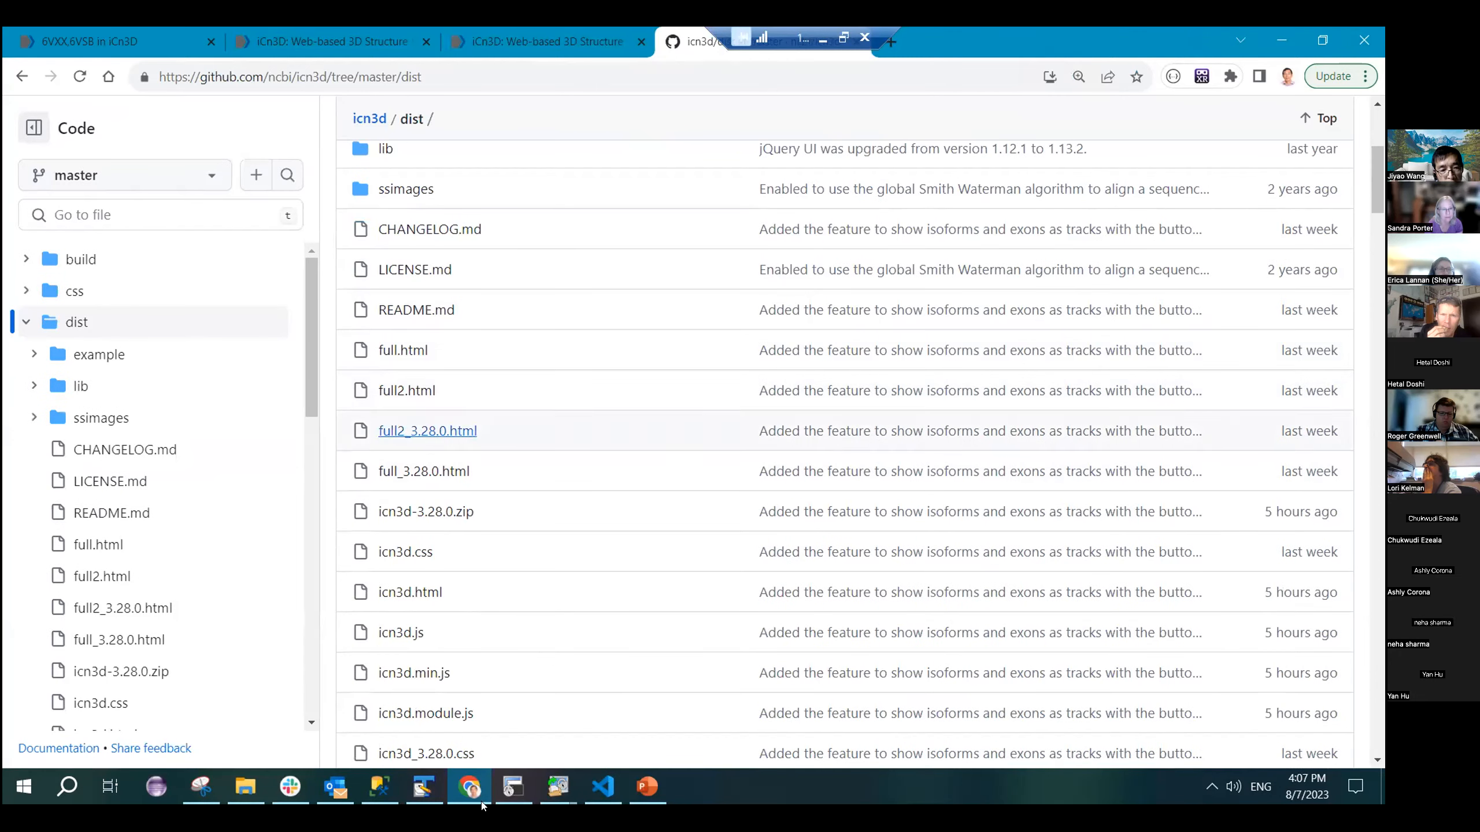
- Switch to File Explorer and open the local icn3d-3.22.4 folder under Documents\webgl\tmp
click(245, 787)
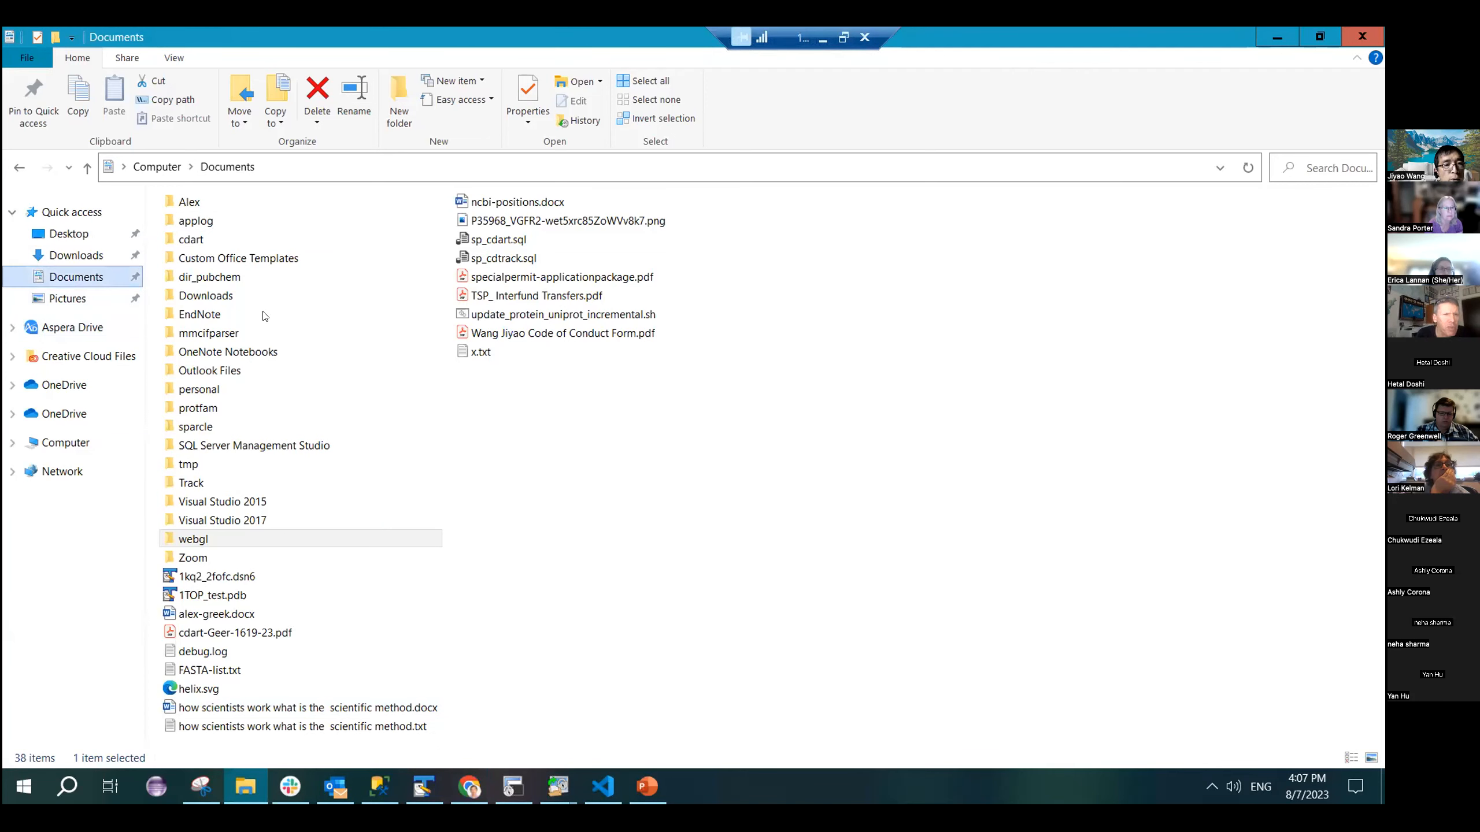
click(408, 465)
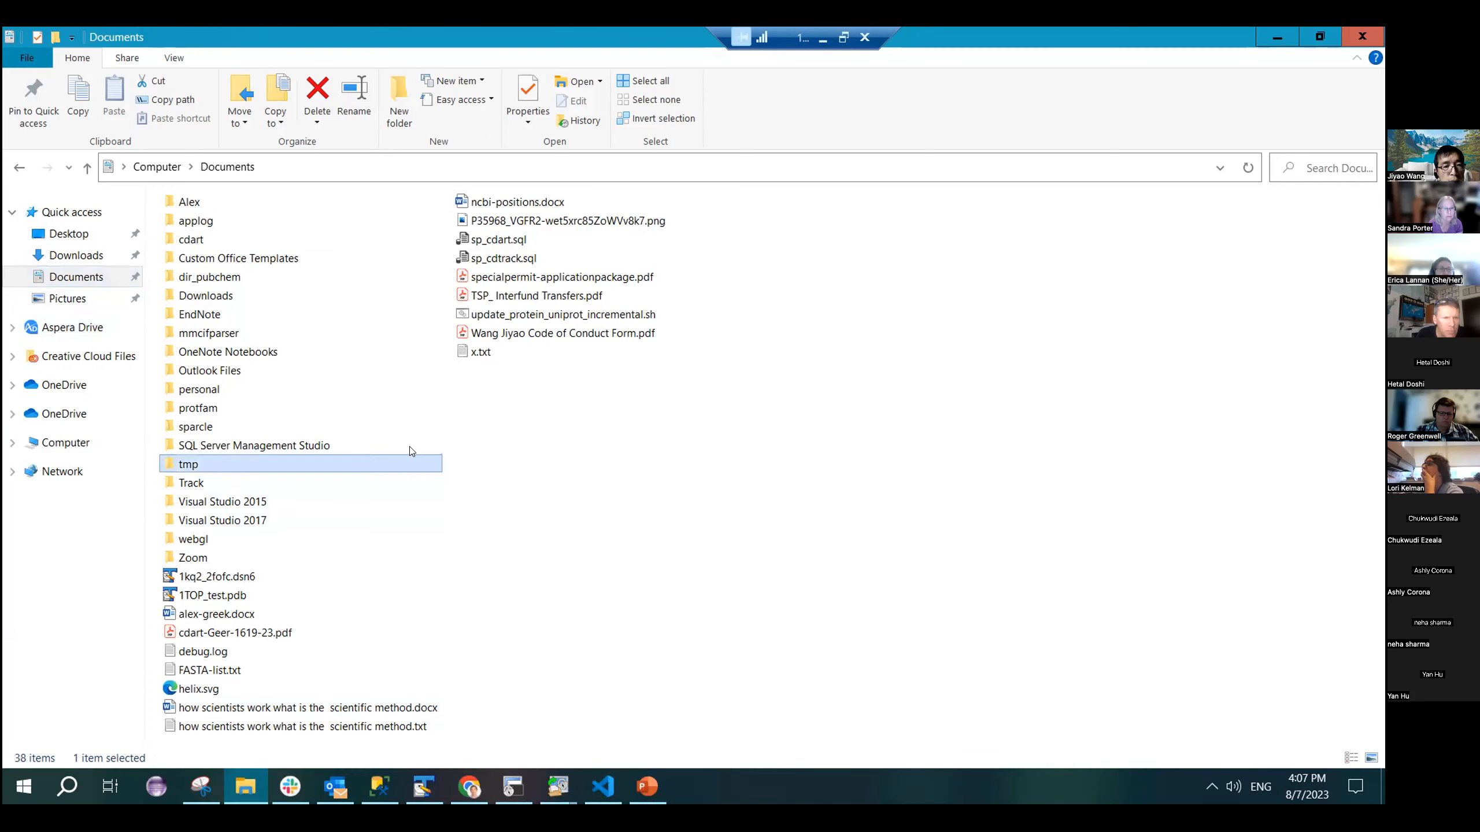
double_click(411, 463)
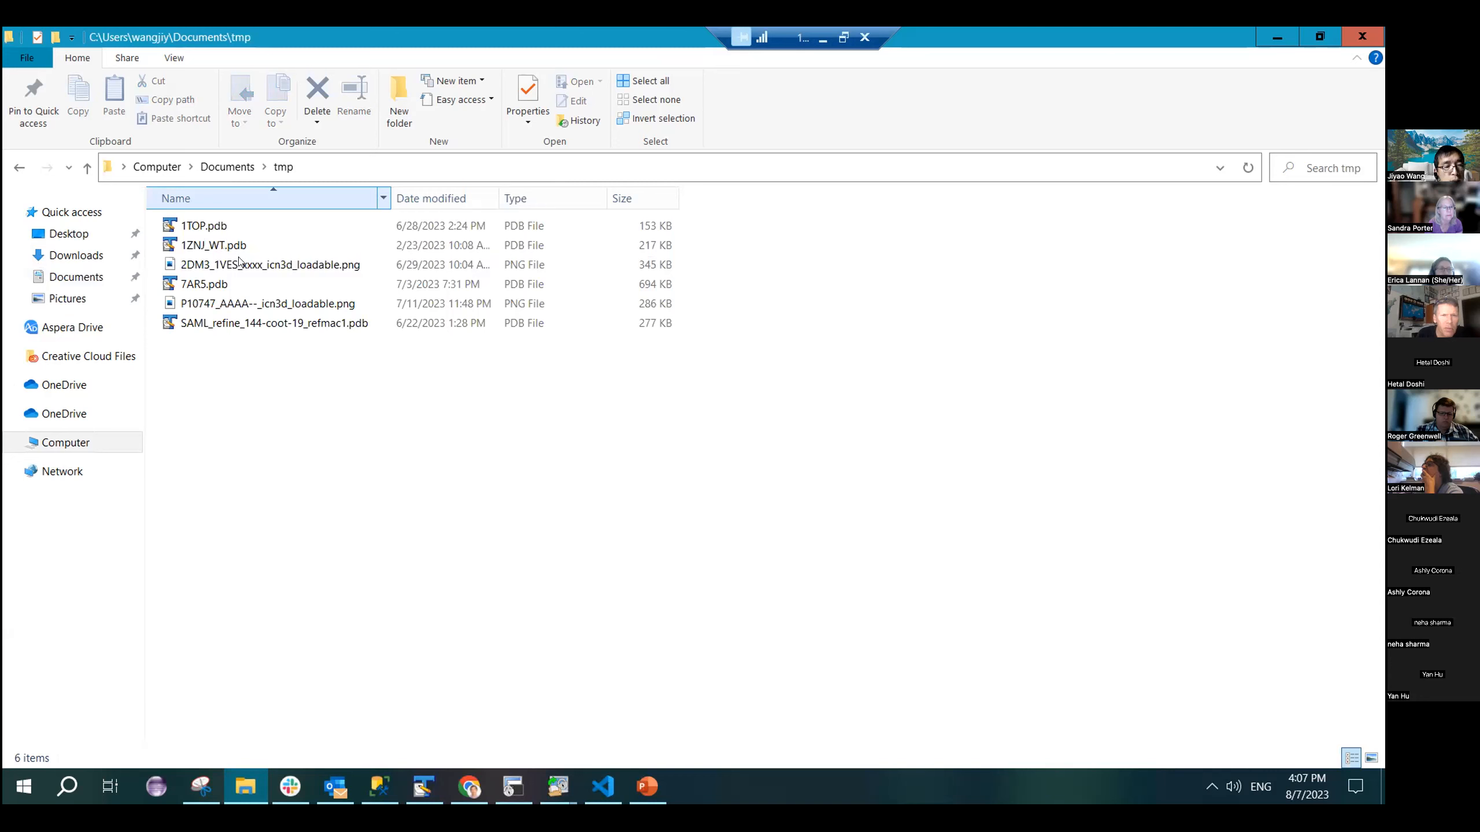
click(227, 166)
double_click(193, 540)
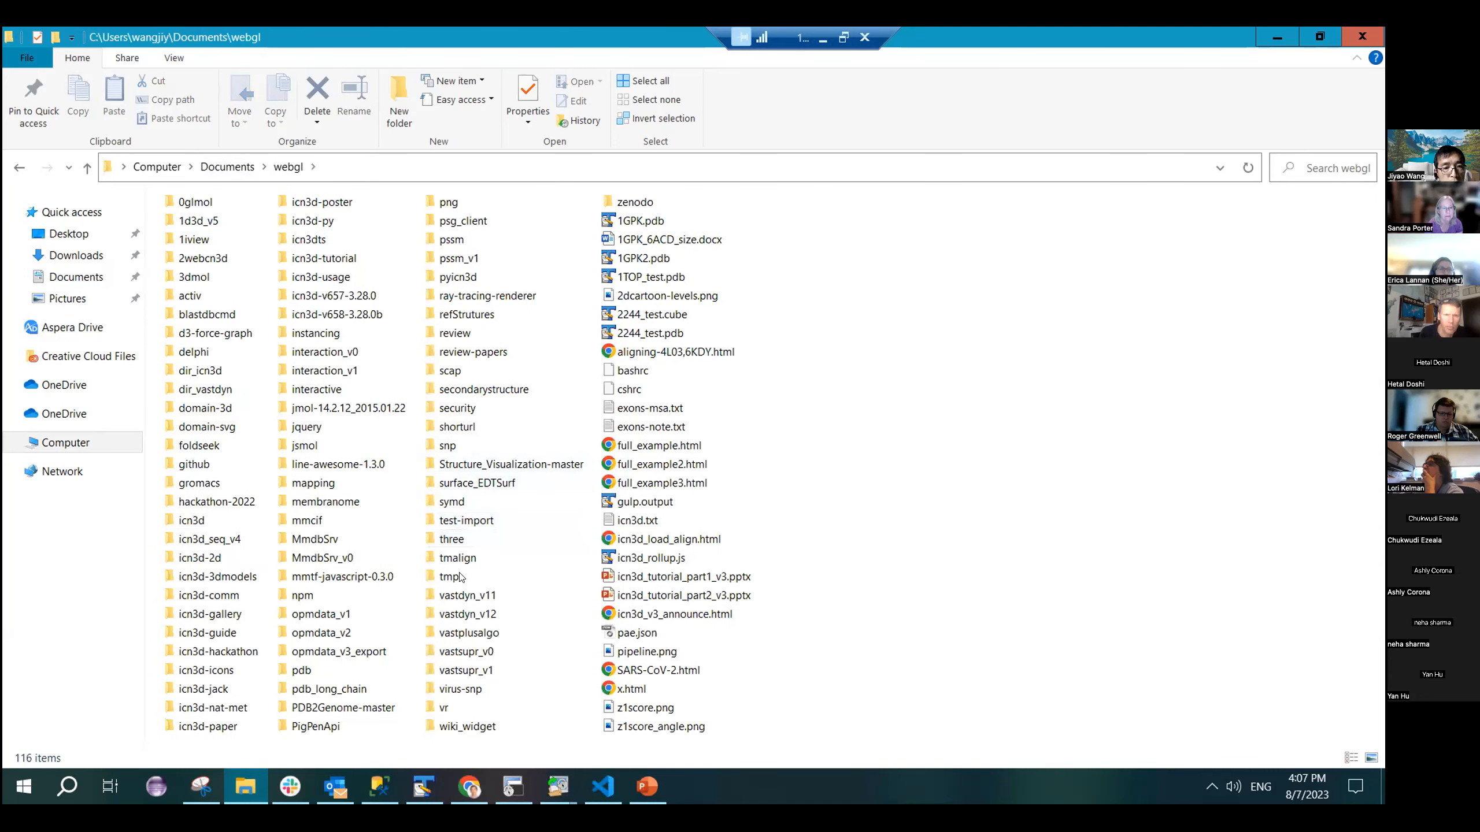
double_click(434, 575)
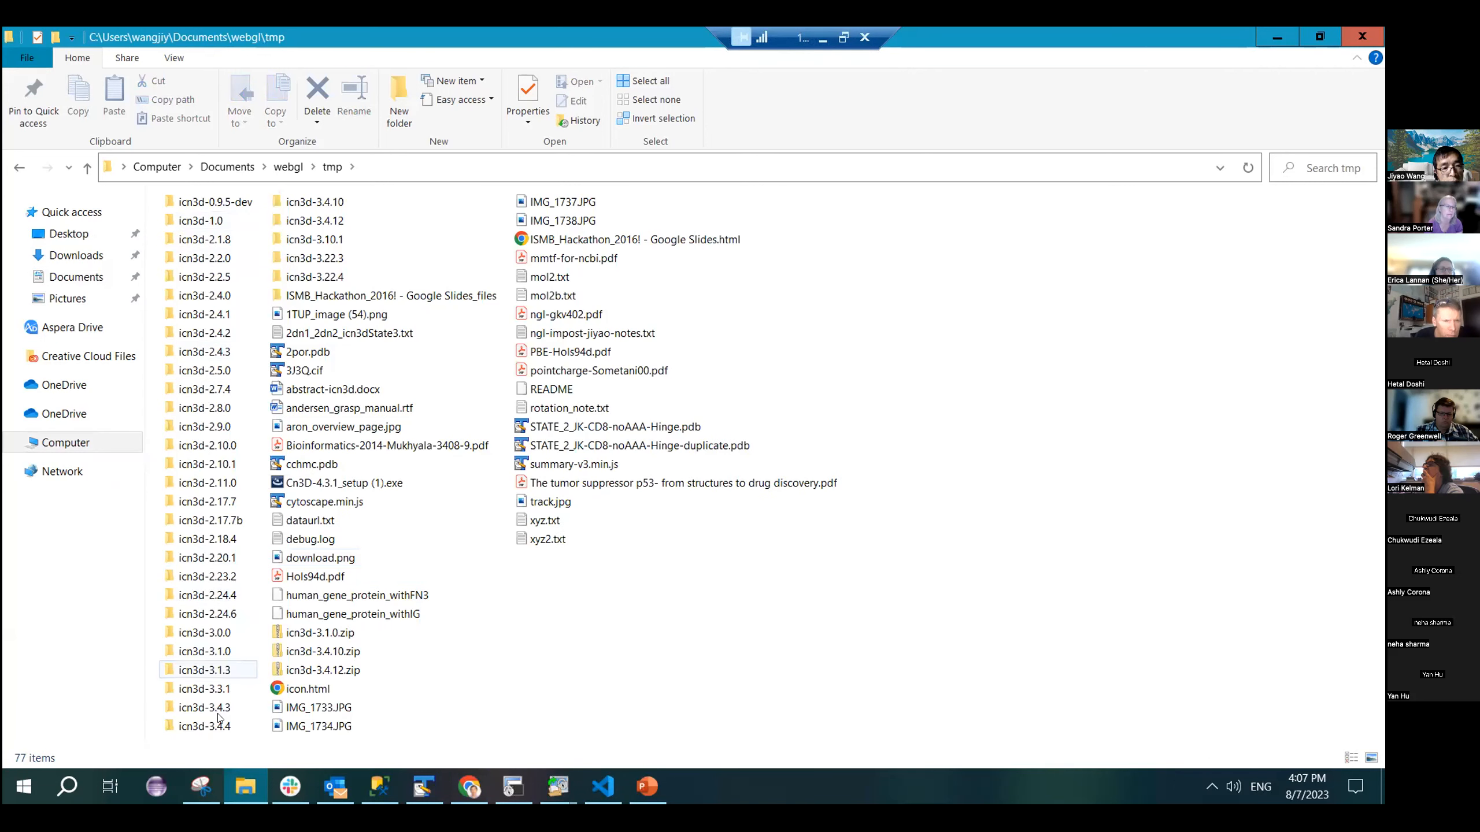
double_click(329, 277)
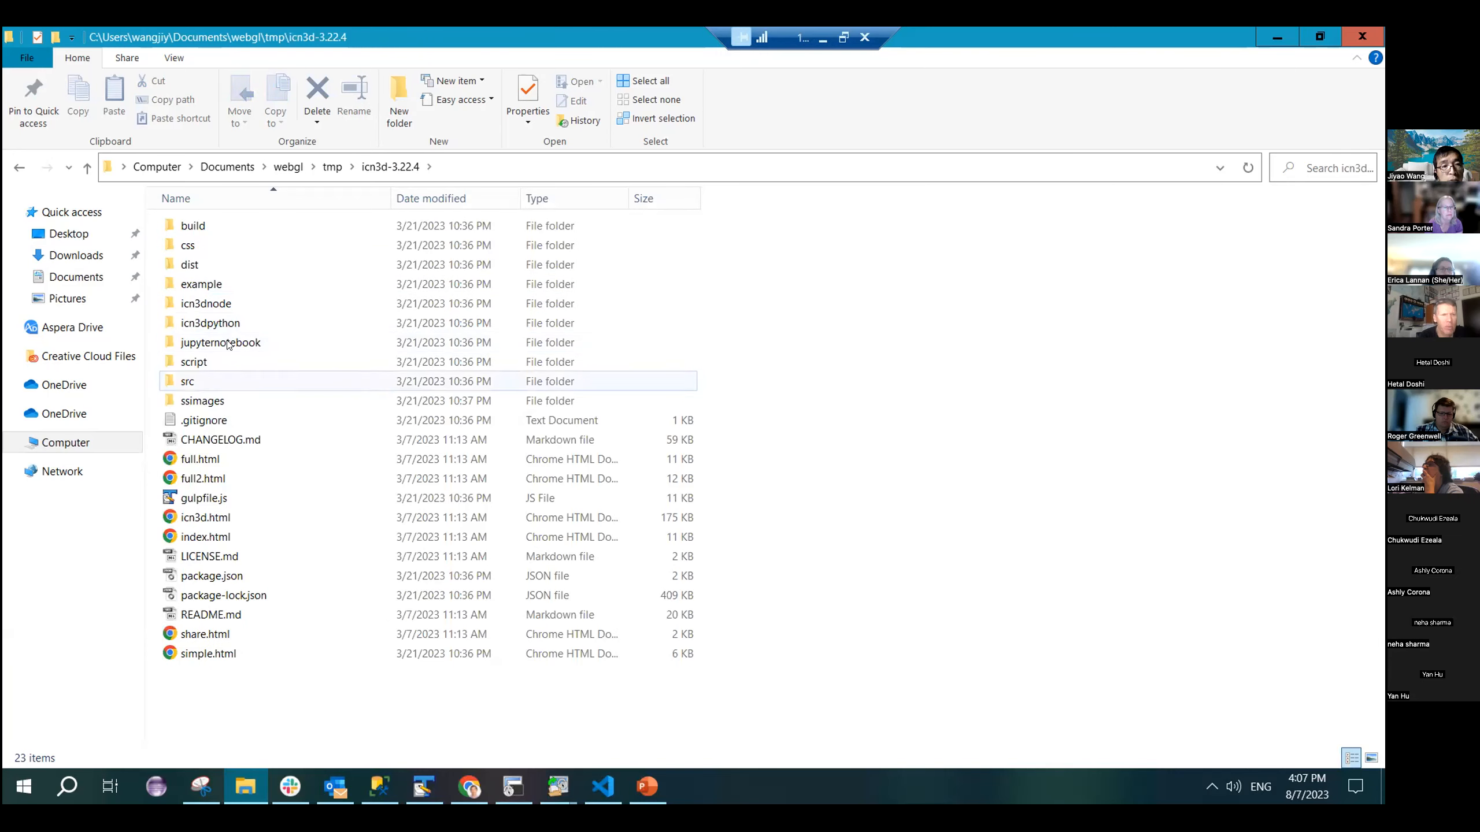
- Open the dist folder of the local iCn3D copy and launch its index.html in the browser
click(188, 266)
double_click(188, 266)
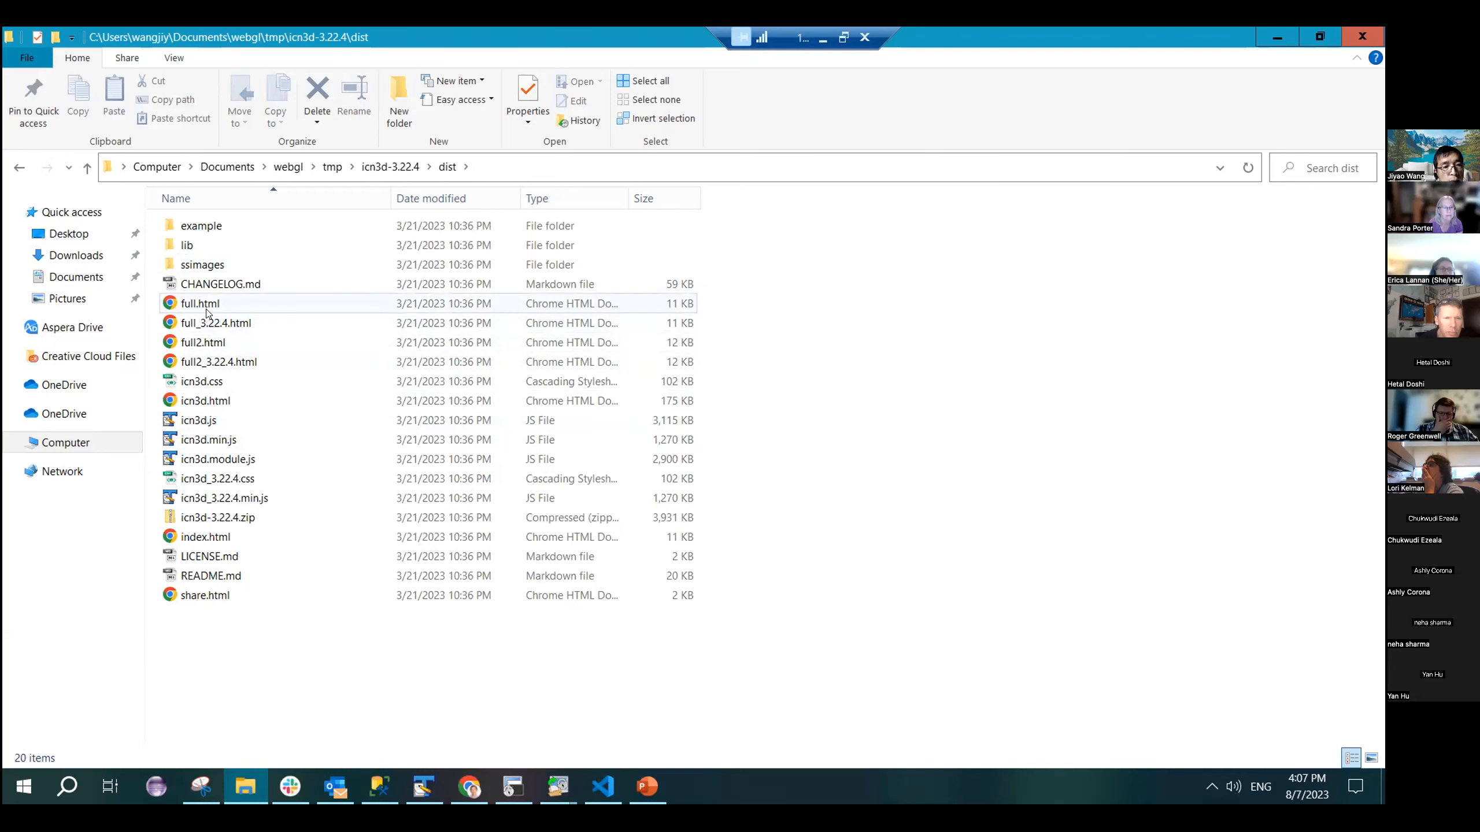
click(214, 540)
double_click(214, 540)
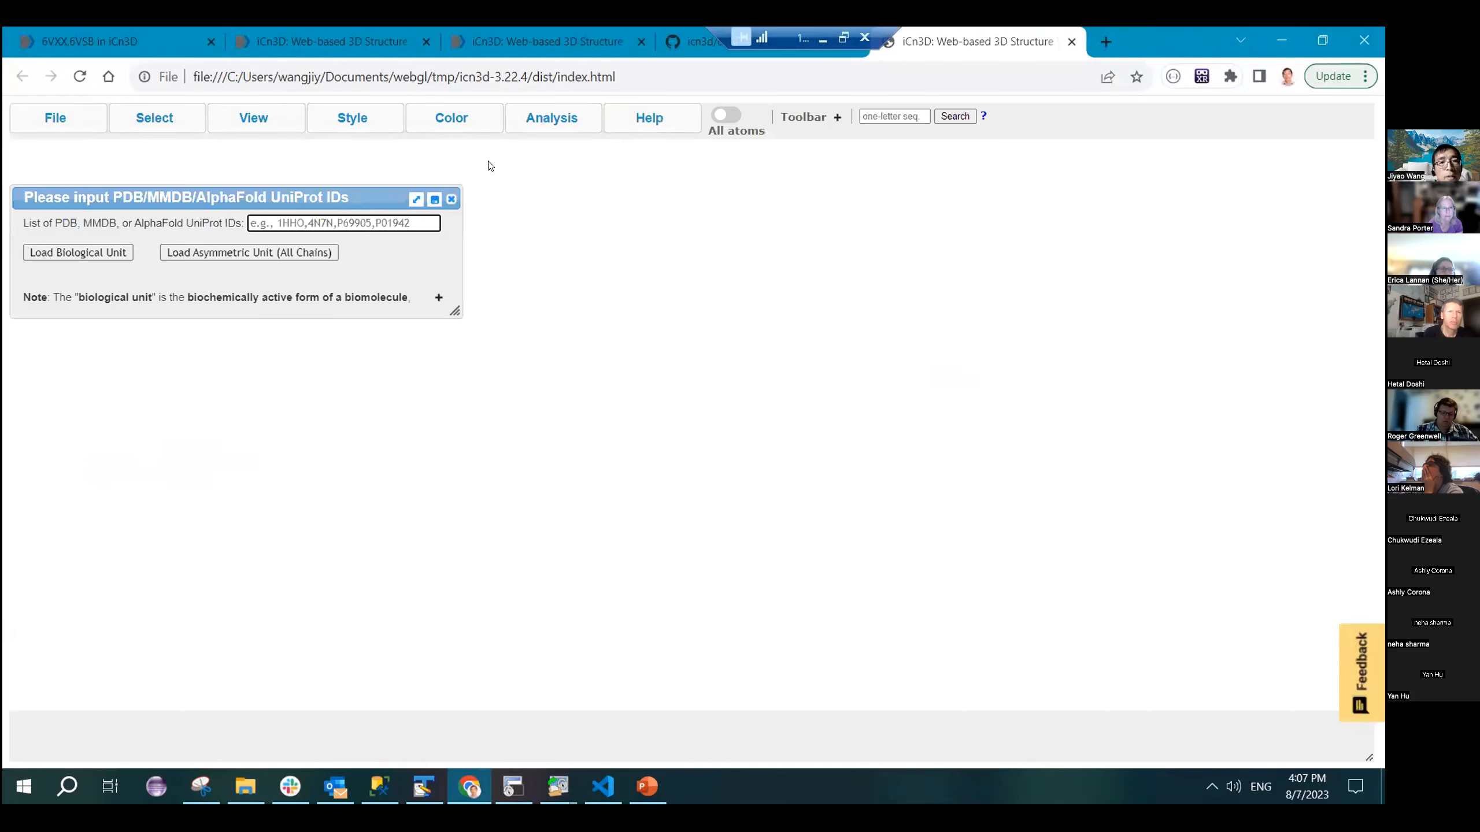
- Load structure 1HHO in the local viewer and rotate the model to view it from another angle
text(1HHO)
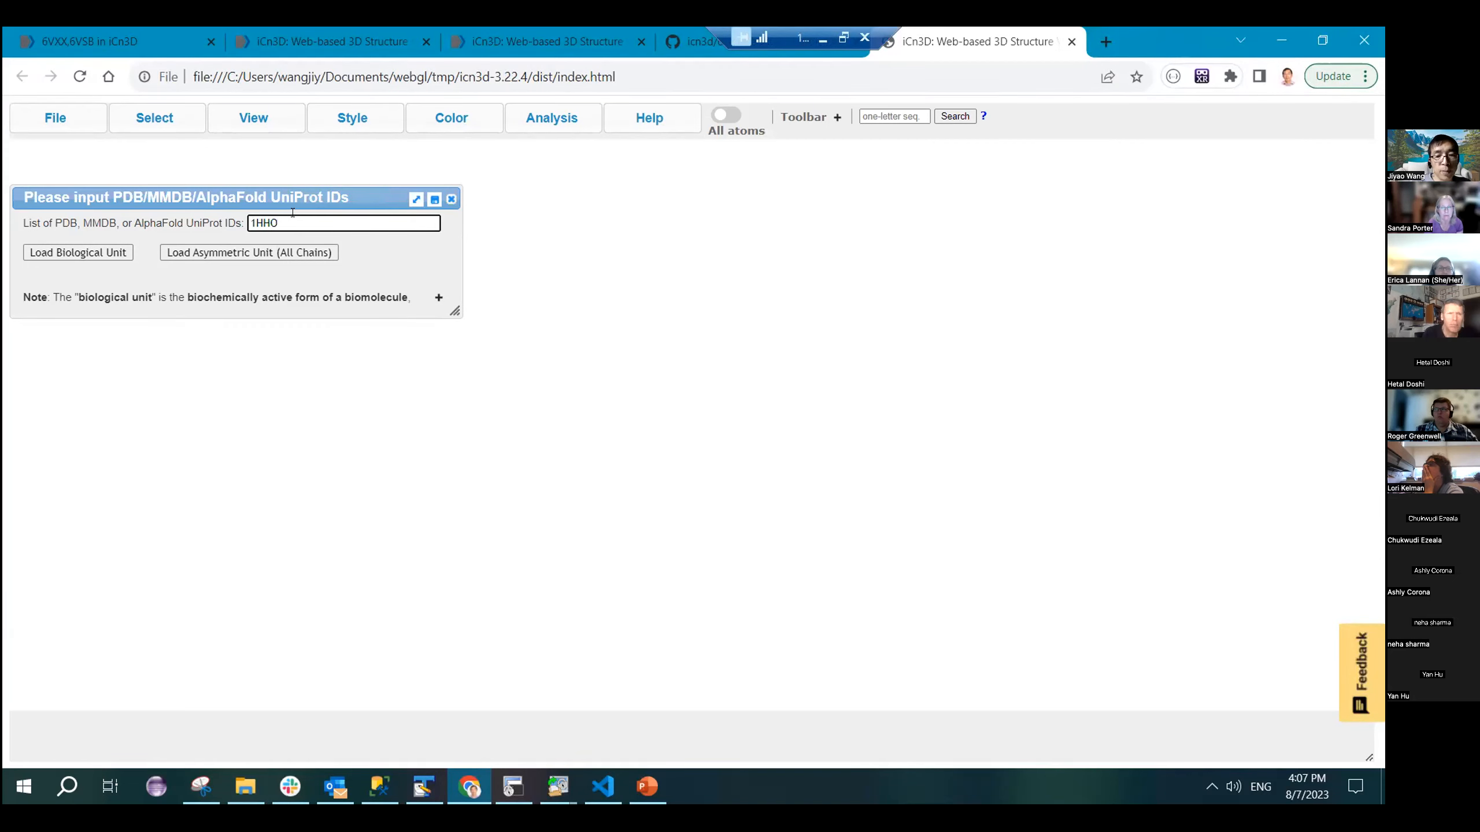
key(Return)
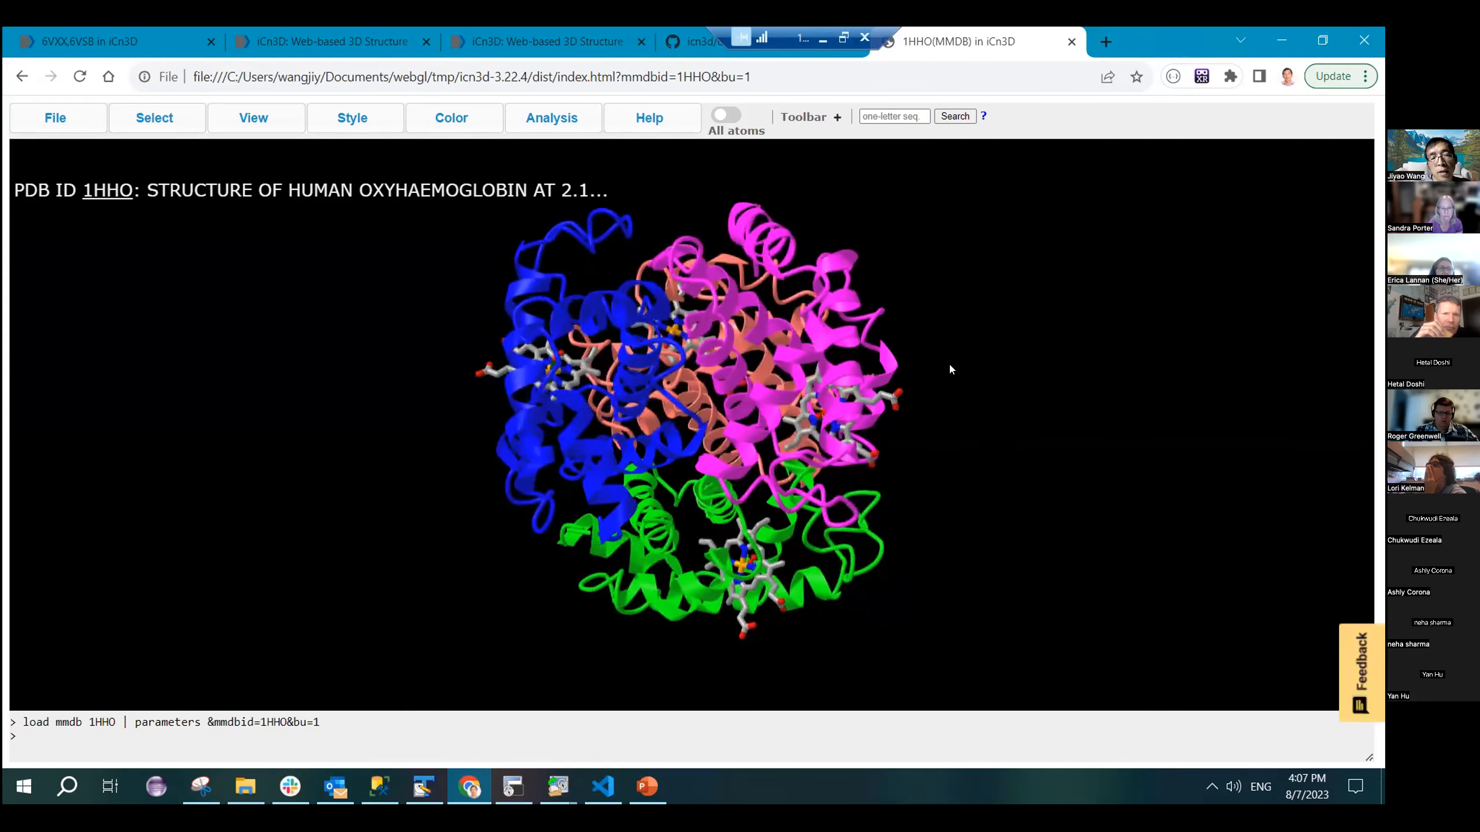
drag(908, 374, 547, 208)
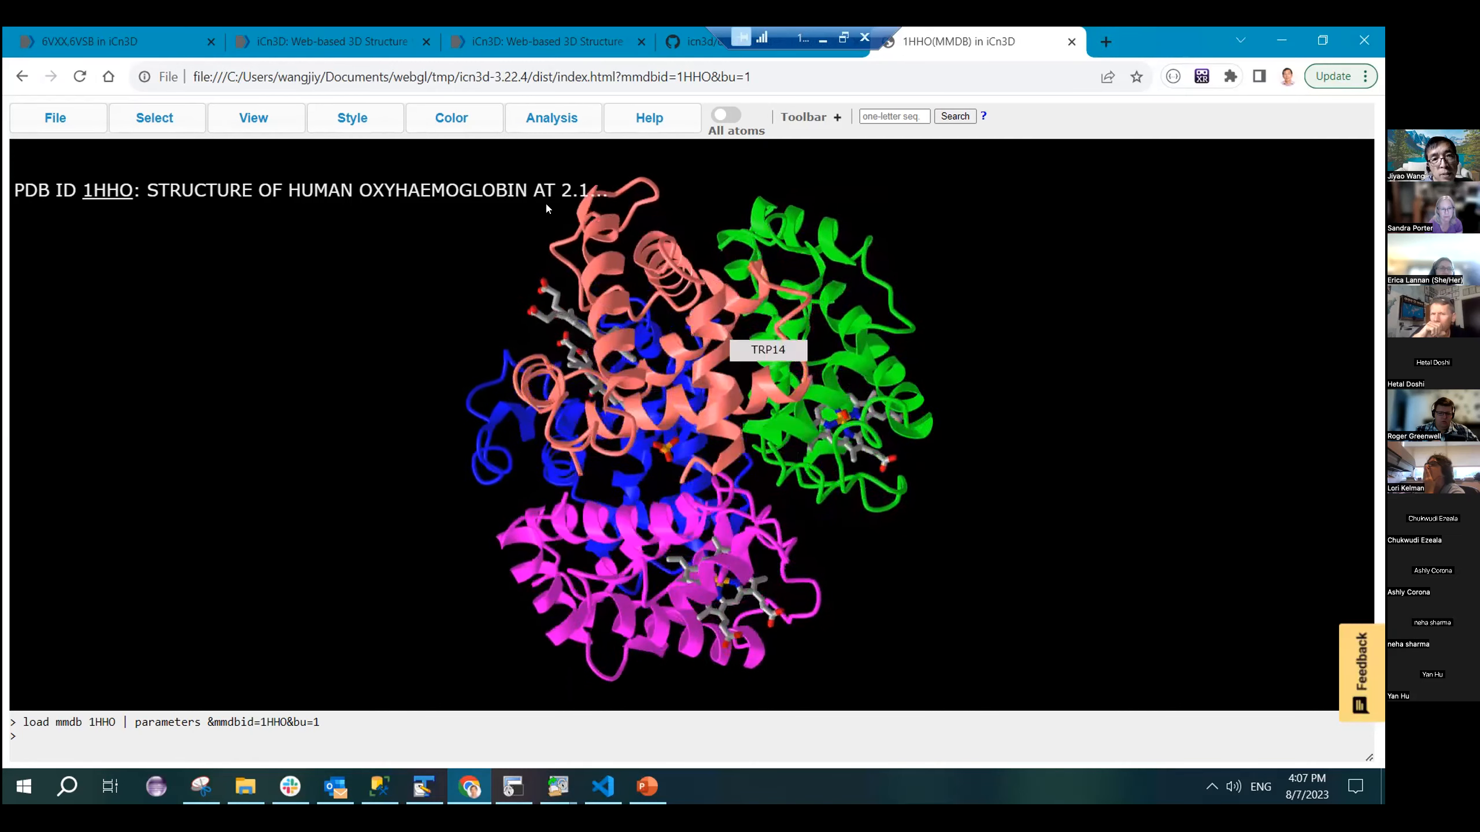
- Open the dialog for appending local PDB files to the loaded structure
click(55, 119)
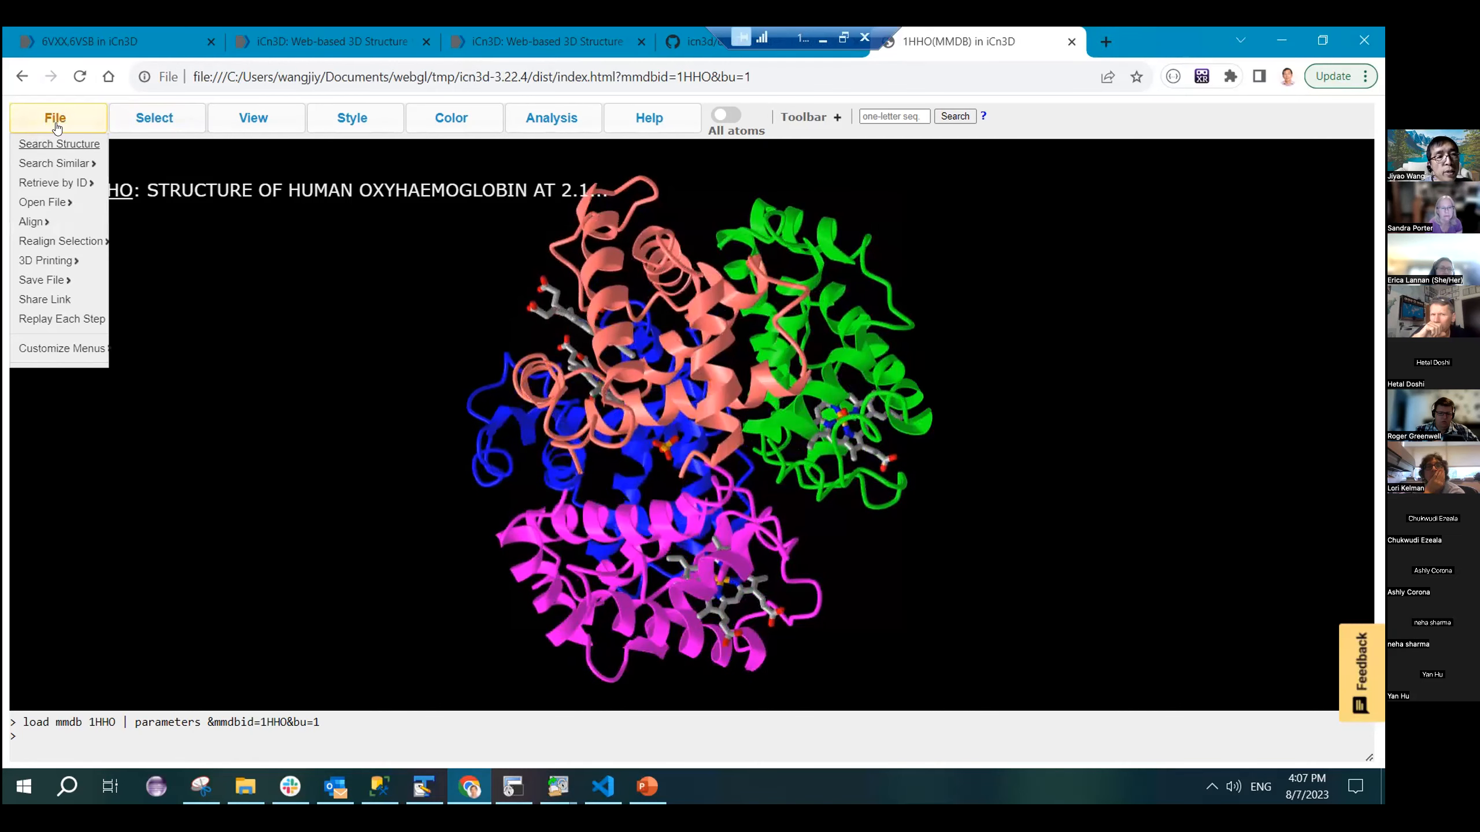
mouse_move(54, 203)
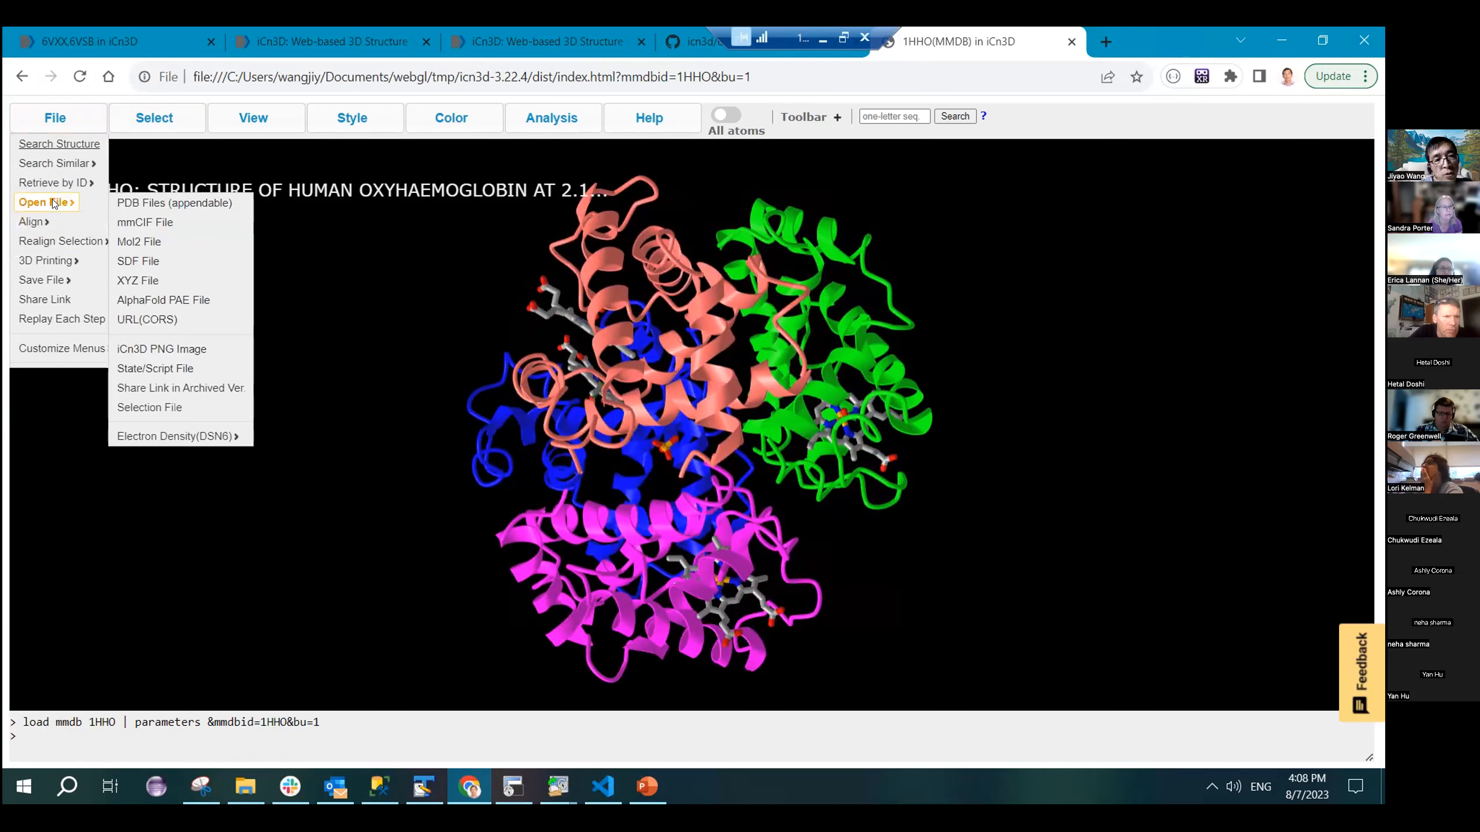
click(143, 204)
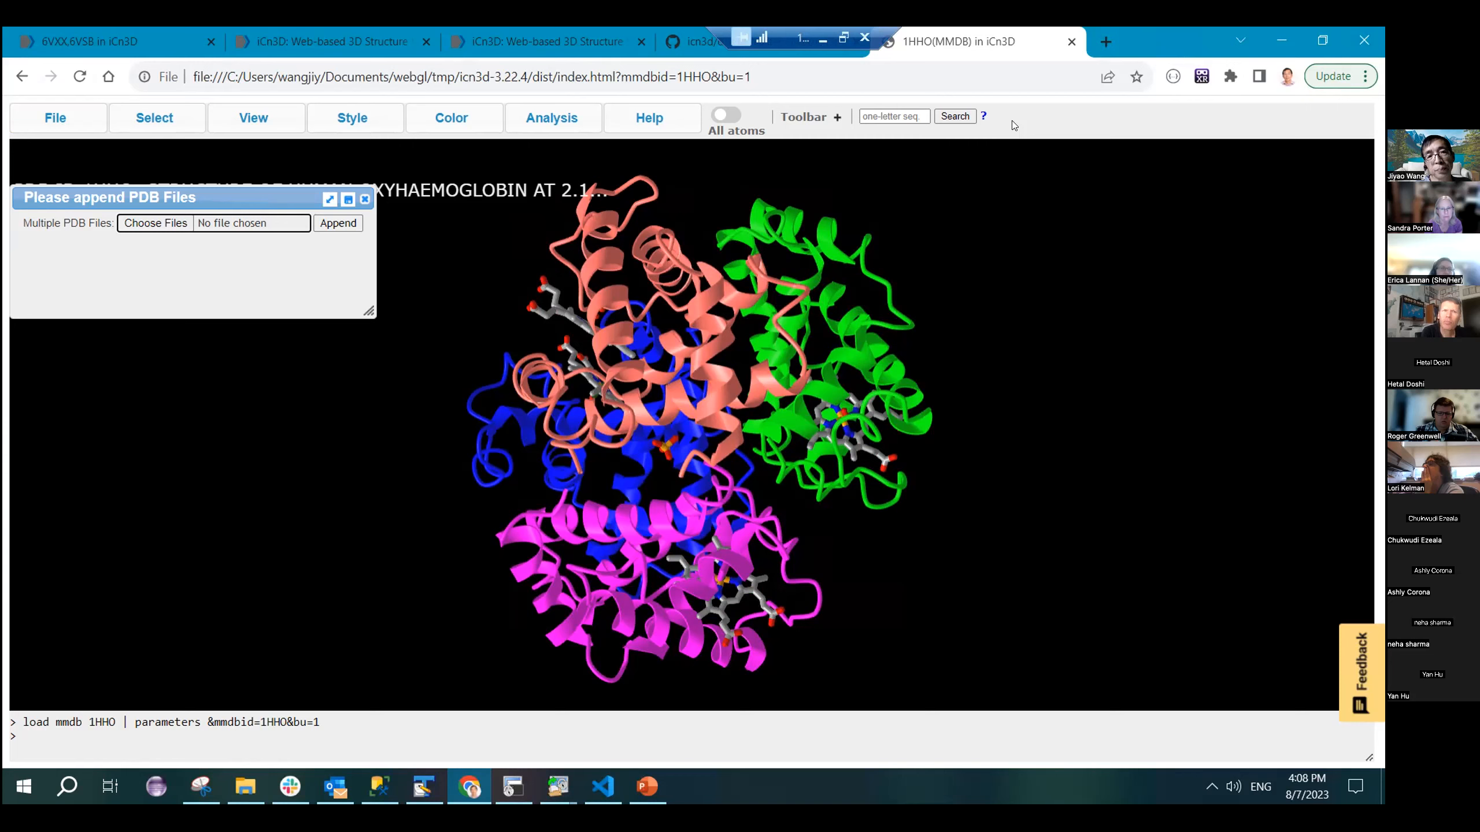
- Switch to the browser tab with structures 6VXX and 6VSB and rotate the superimposed models to view them from other angles
click(111, 47)
drag(874, 418, 919, 678)
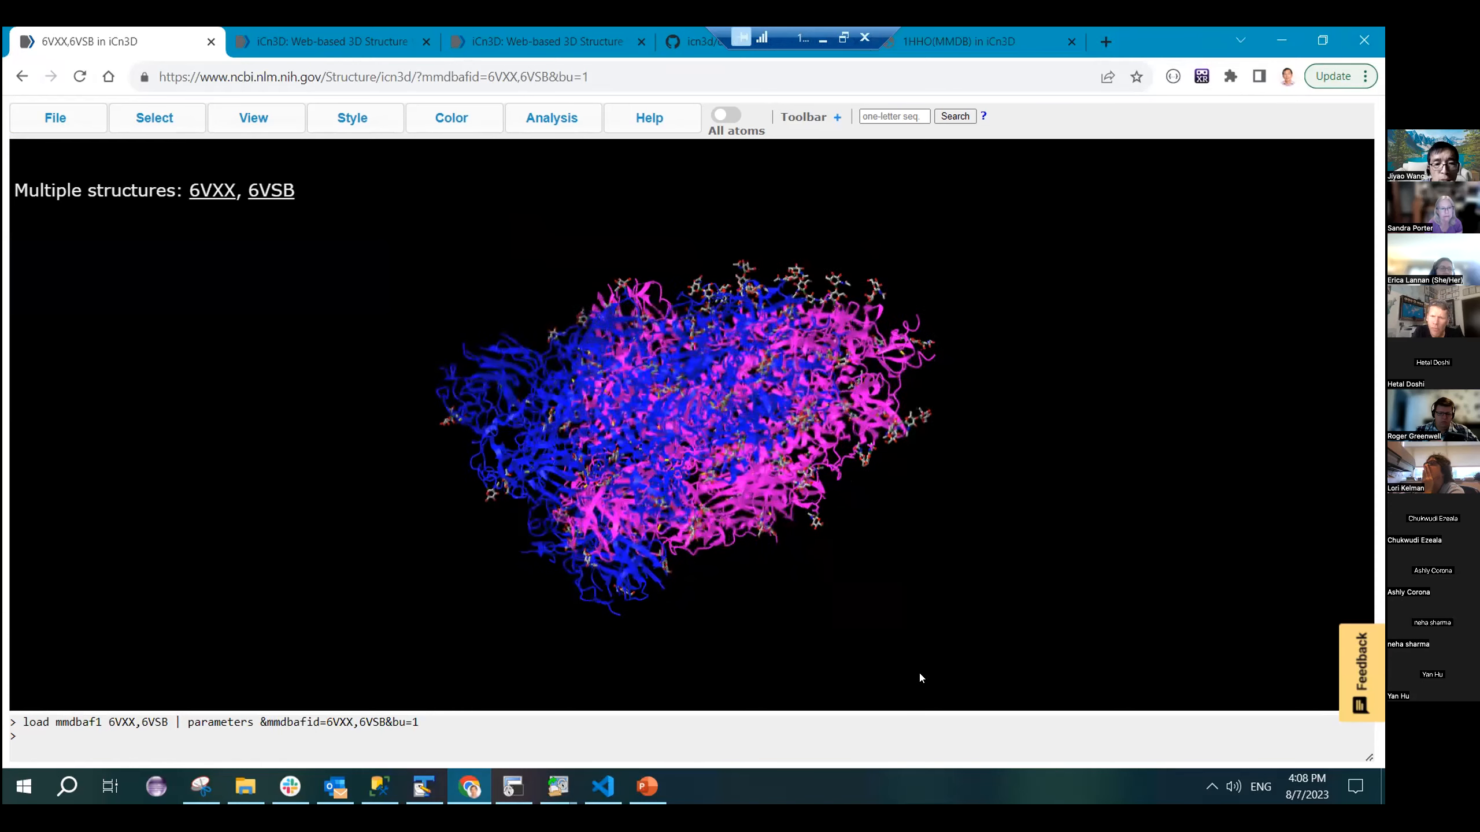
drag(700, 538, 807, 418)
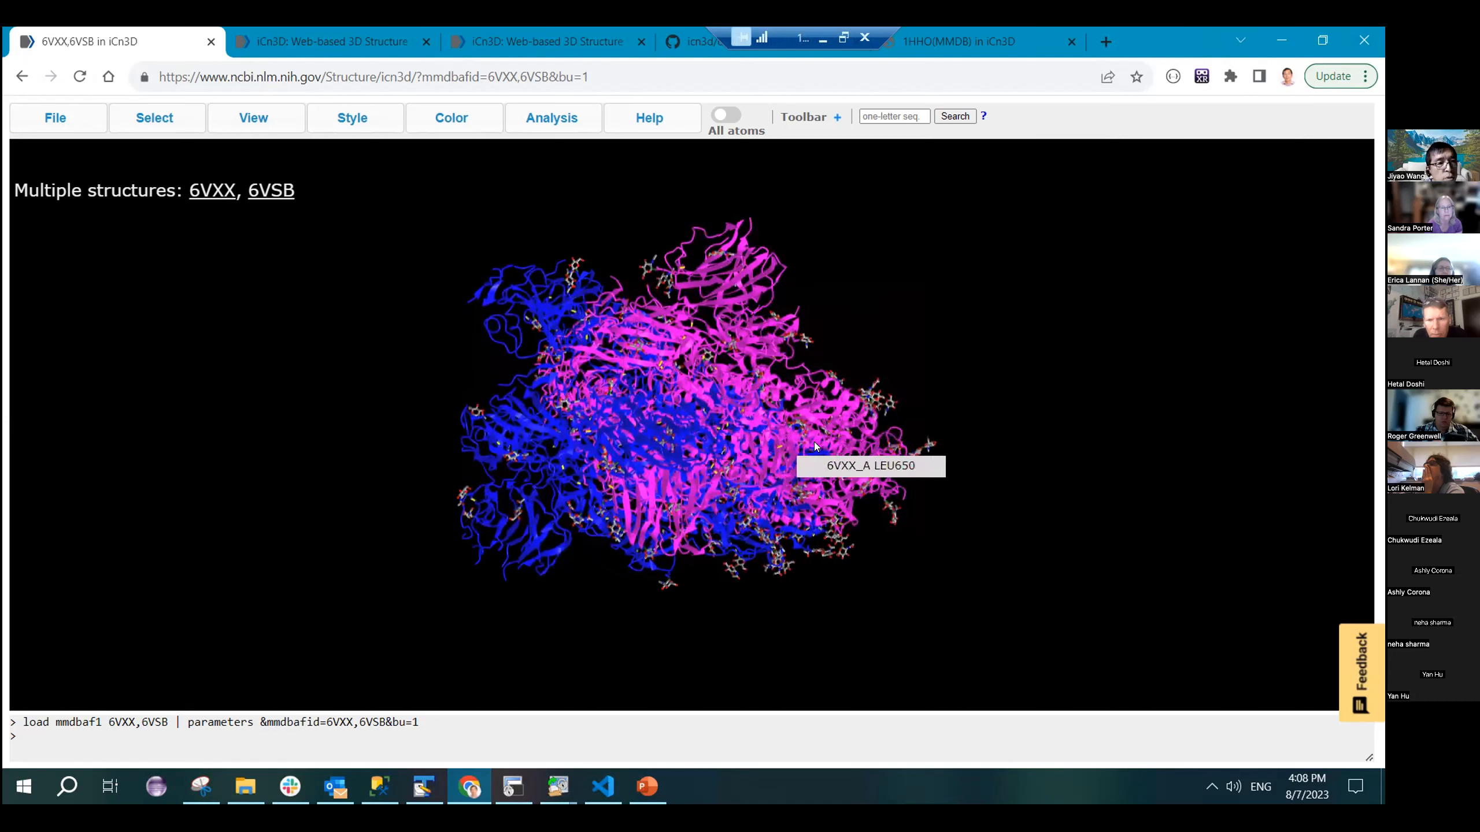
- View the dialog for aligning multiple chains by structure alignment, including its note on custom PDB files, and close it
click(55, 119)
mouse_move(42, 244)
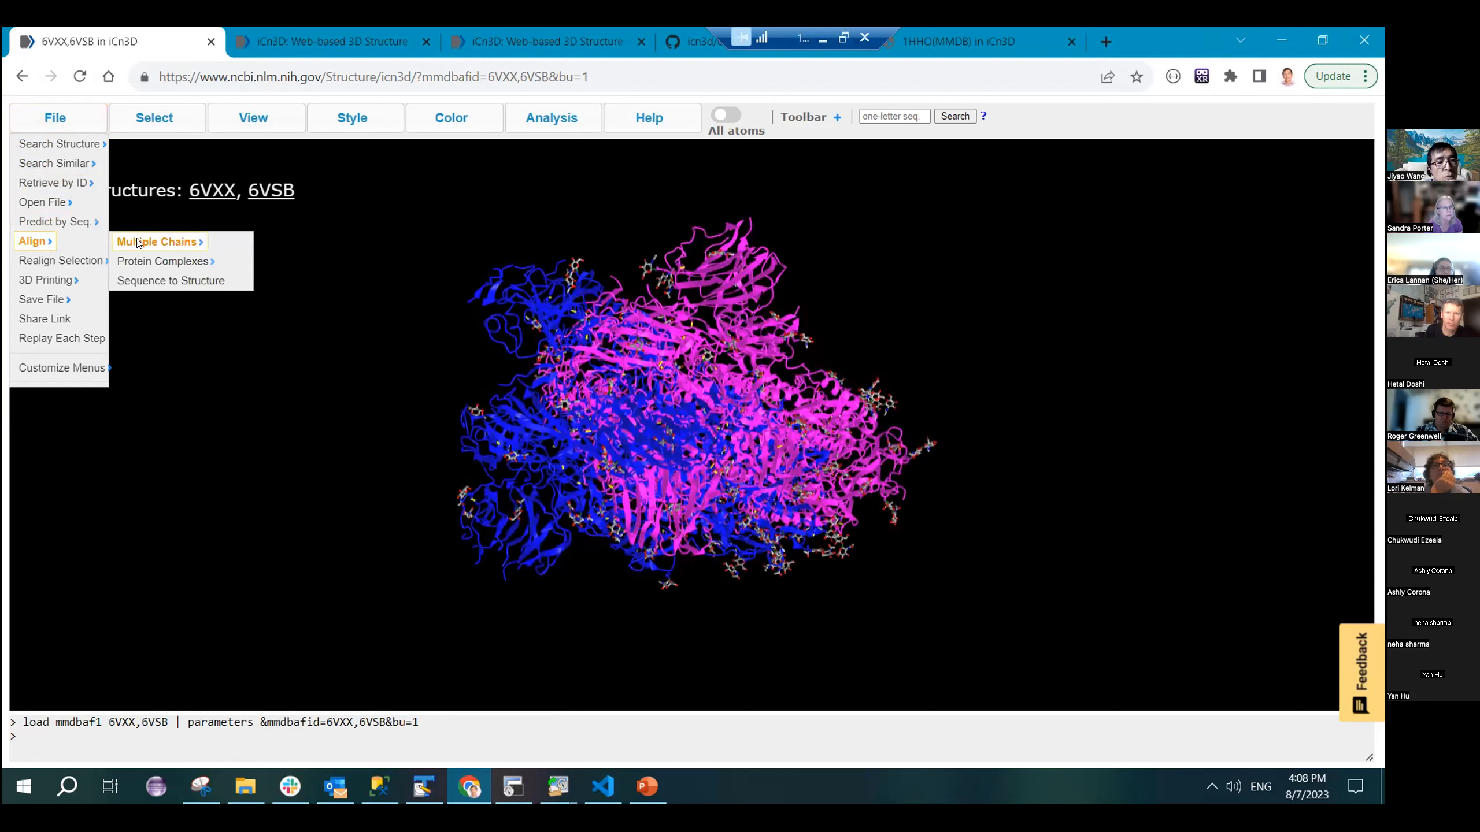
mouse_move(175, 241)
click(330, 242)
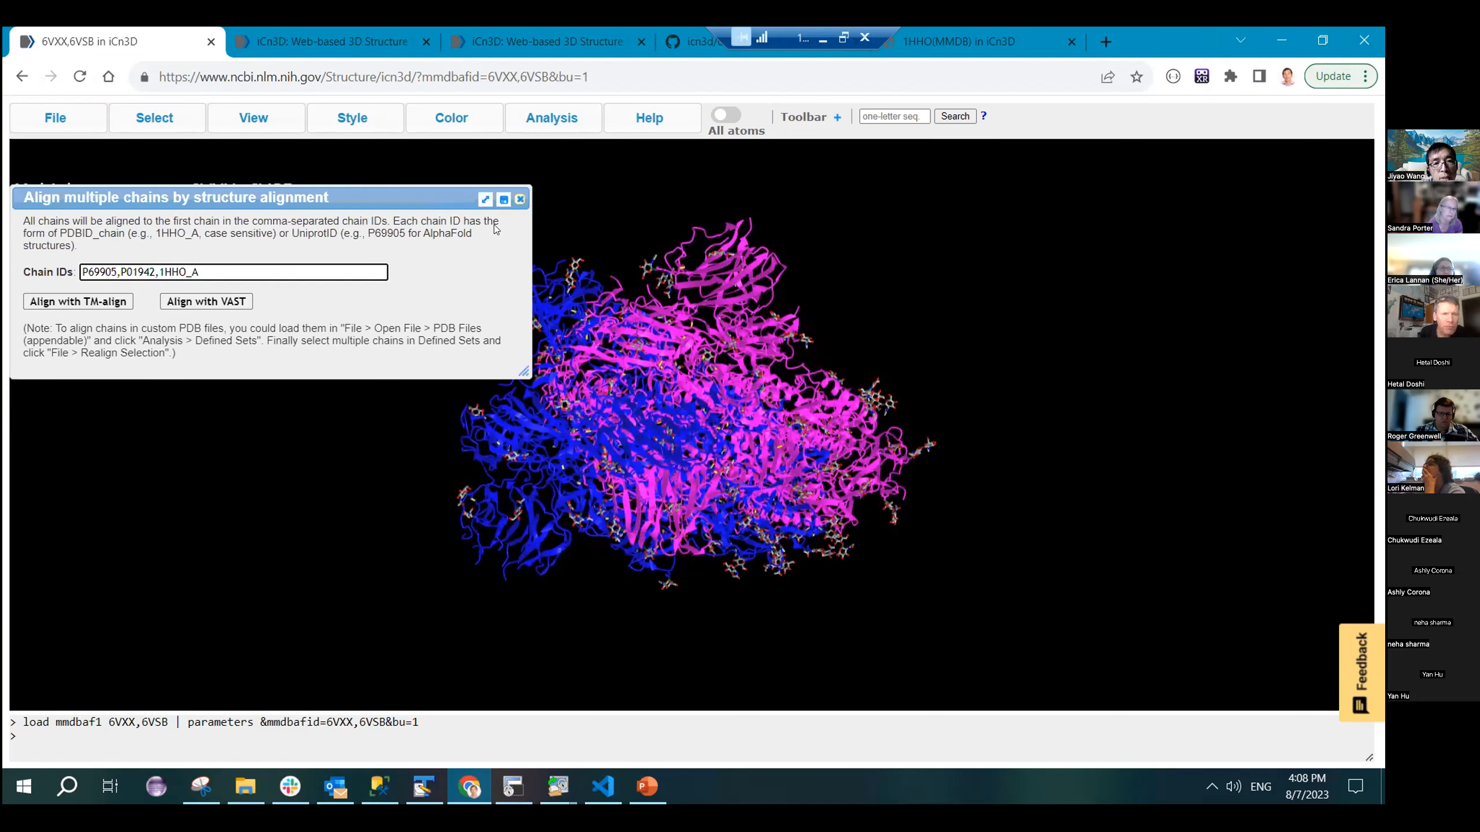
click(520, 199)
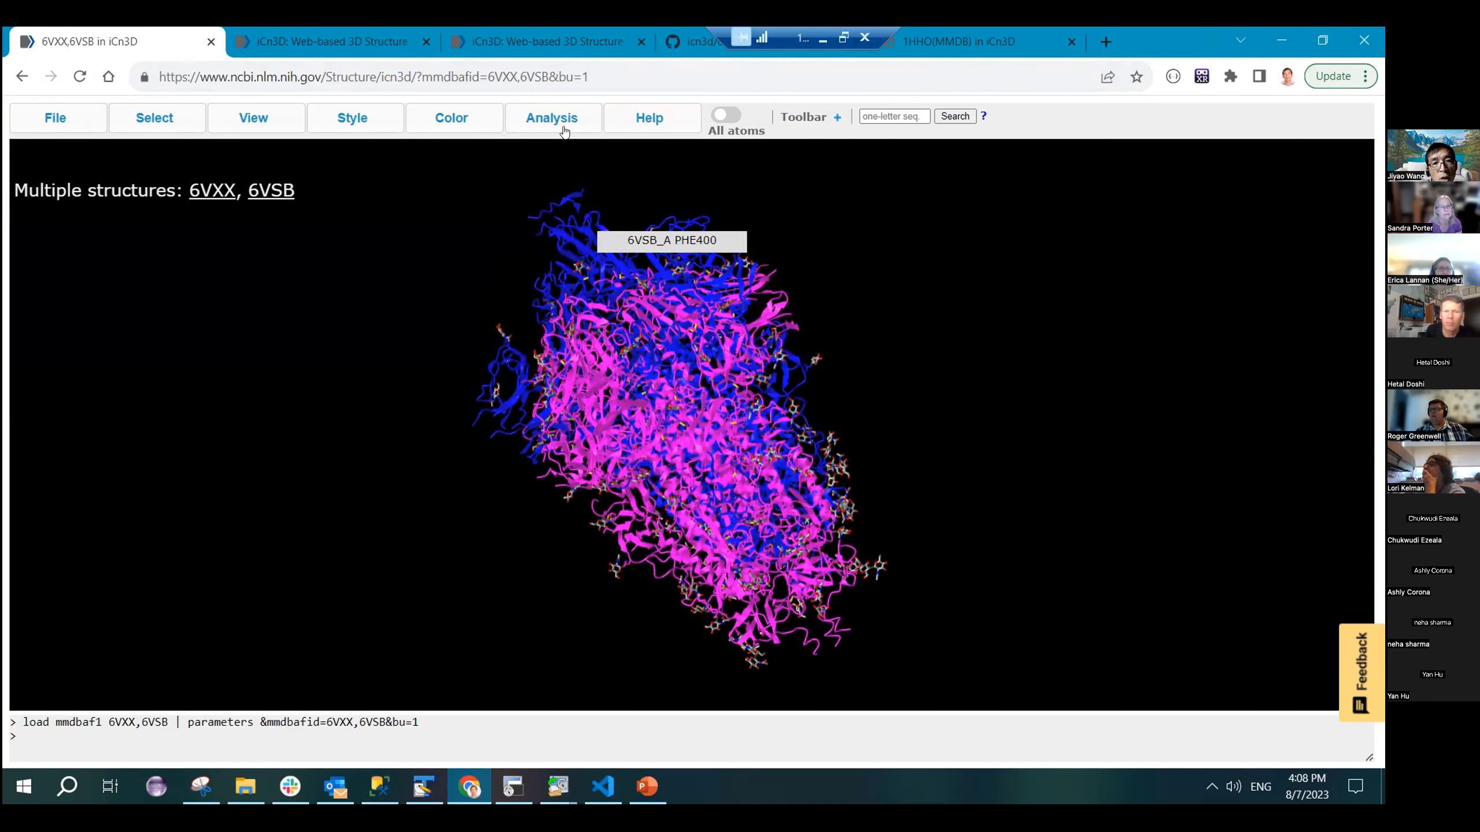
- Show the defined sets of the loaded structures and locate the 6VXX chains in the list
mouse_move(550, 125)
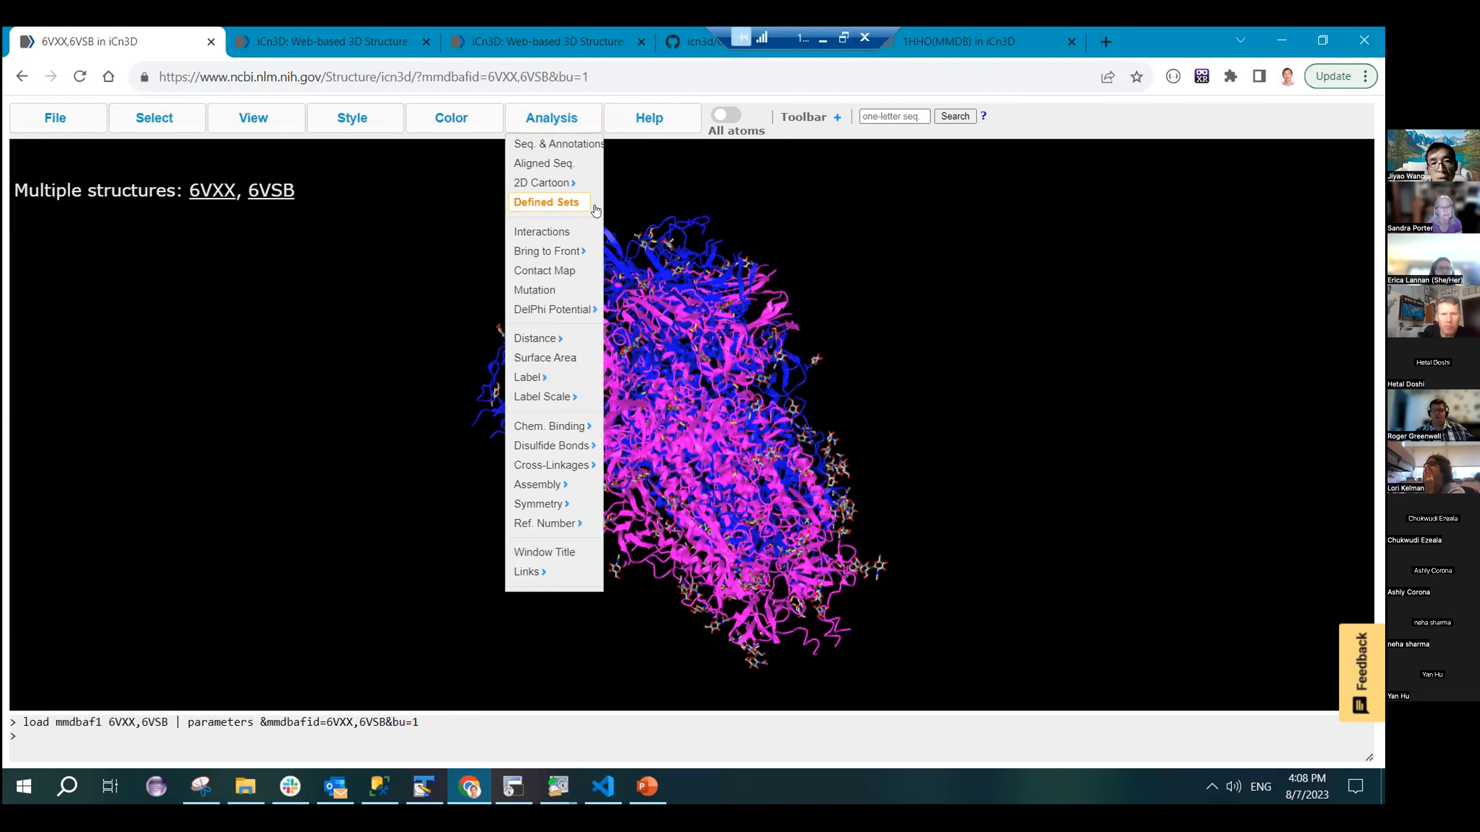
click(552, 205)
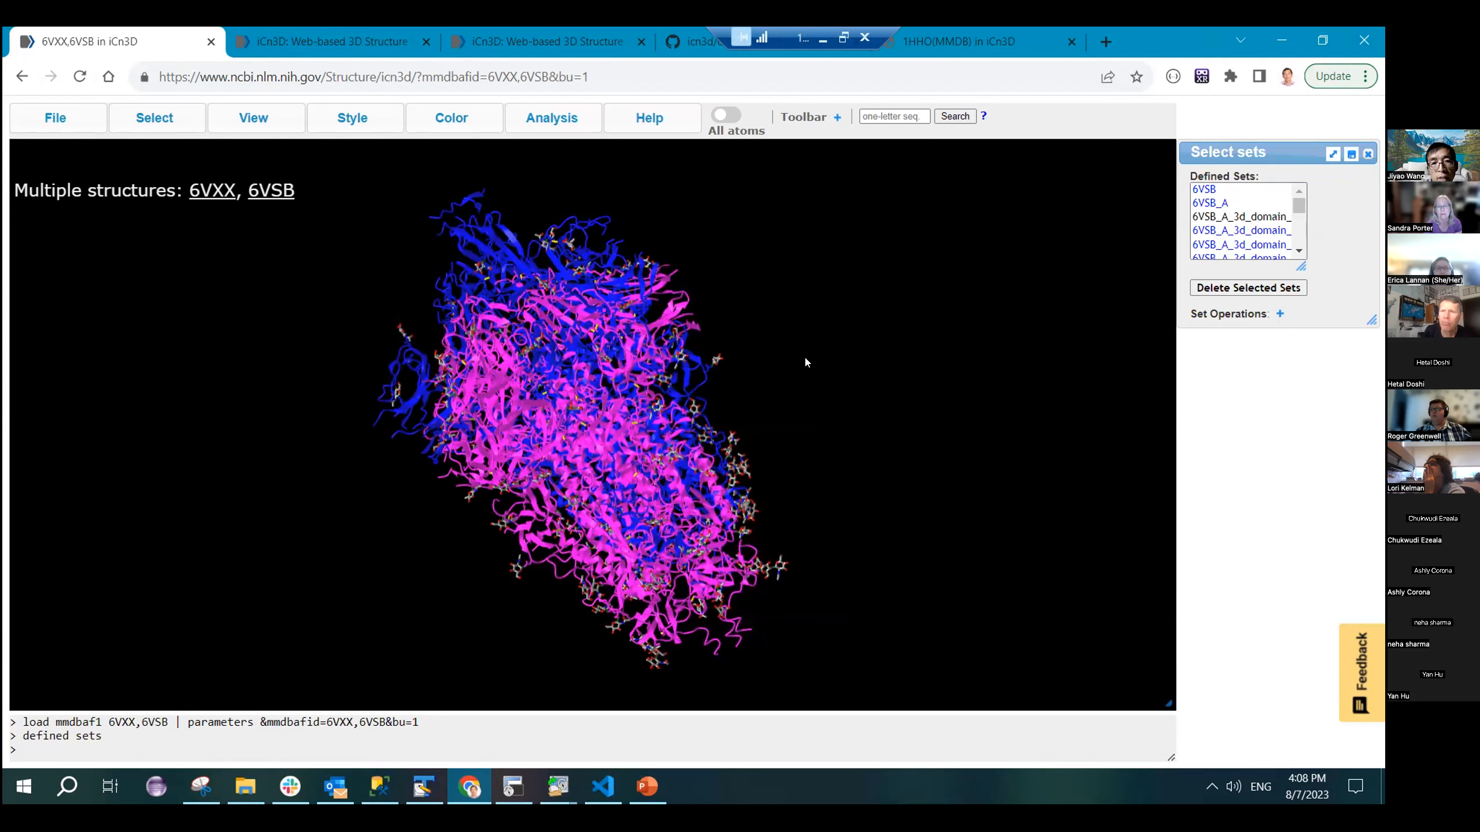
scroll(1298, 227, down, 8)
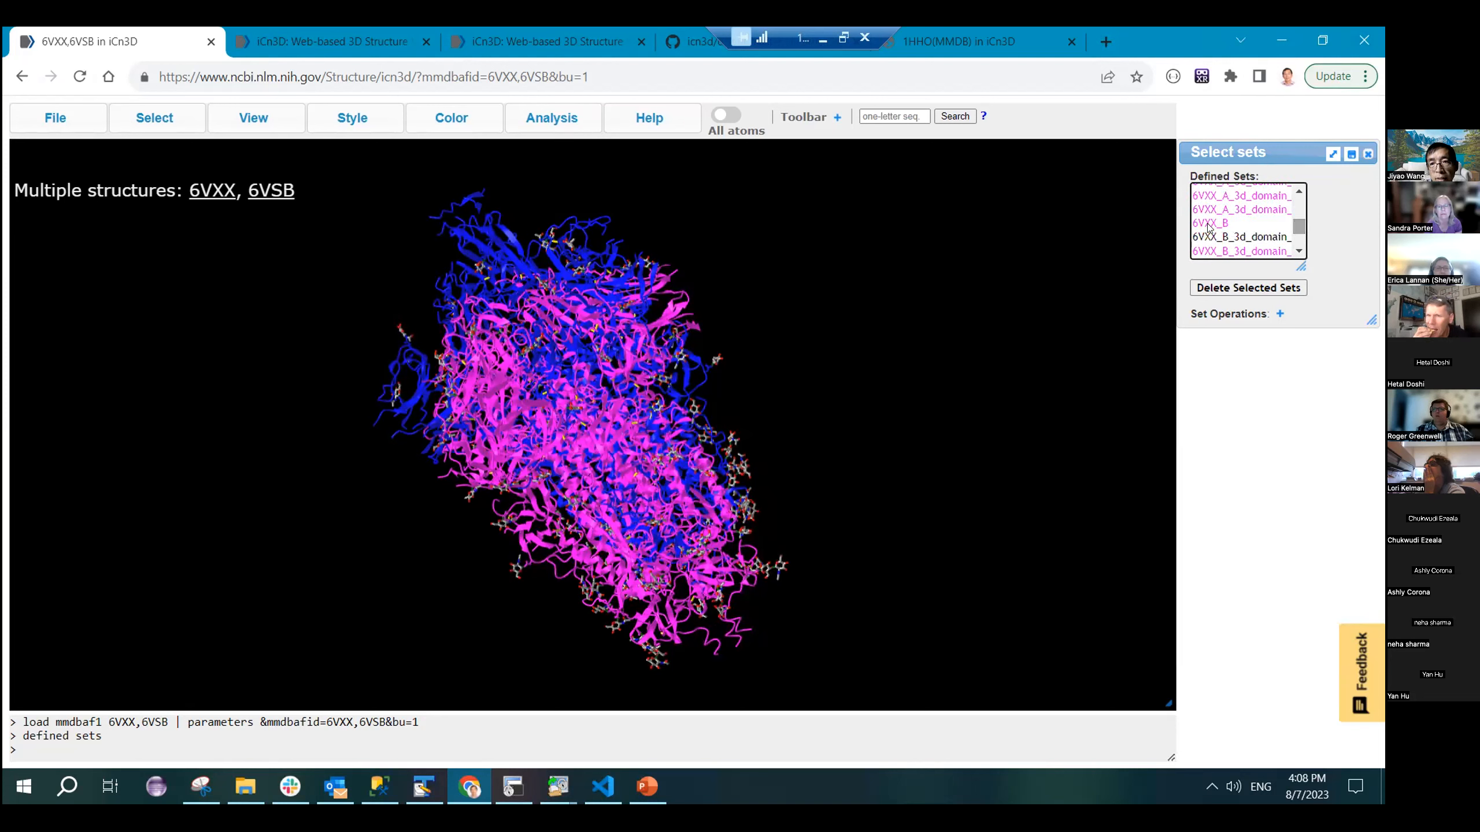
scroll(1221, 226, up, 1)
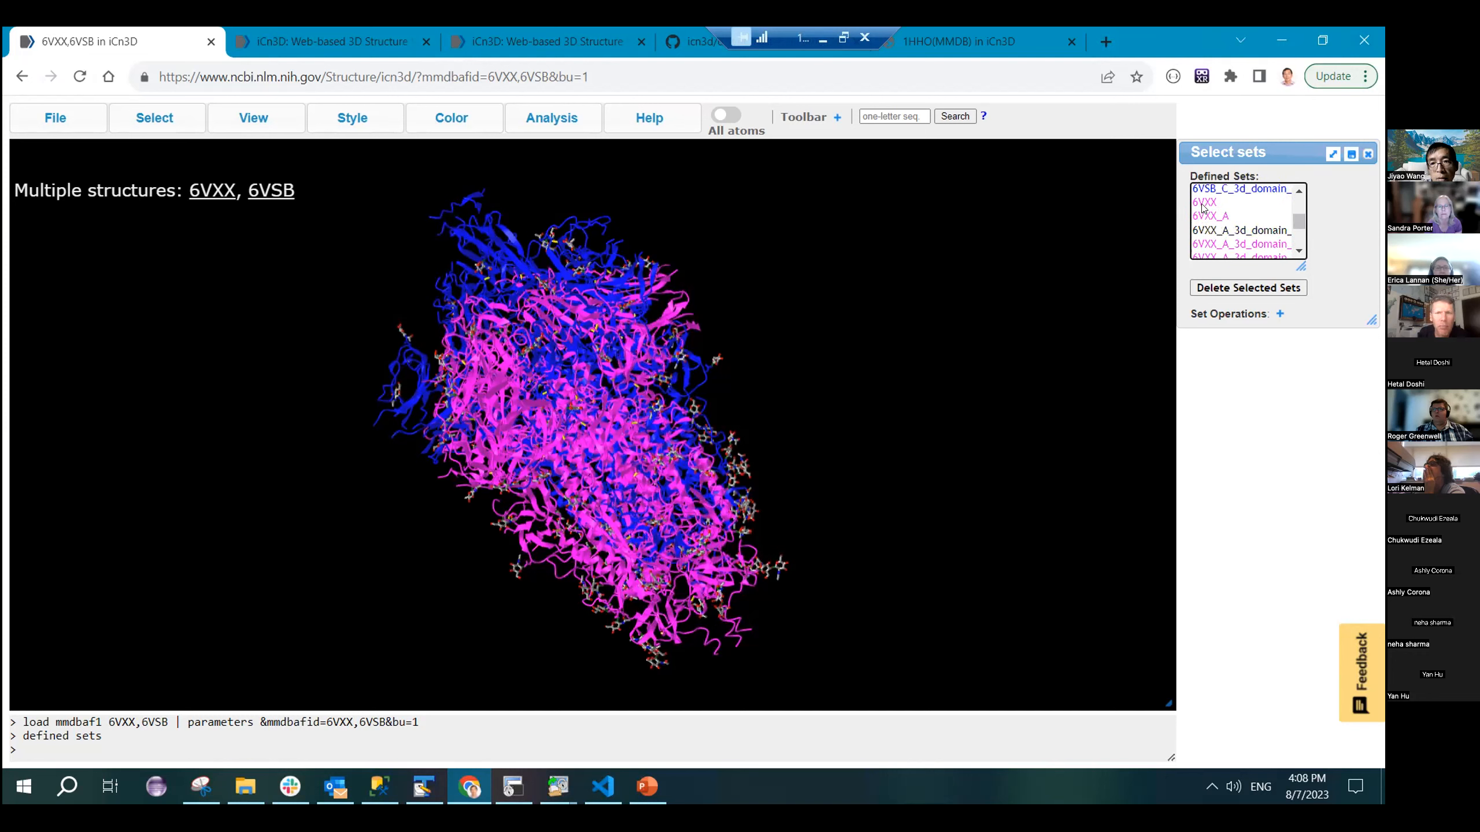
- Realign chains 6VSB_A and 6VXX_A by structure alignment using TM-align
click(53, 118)
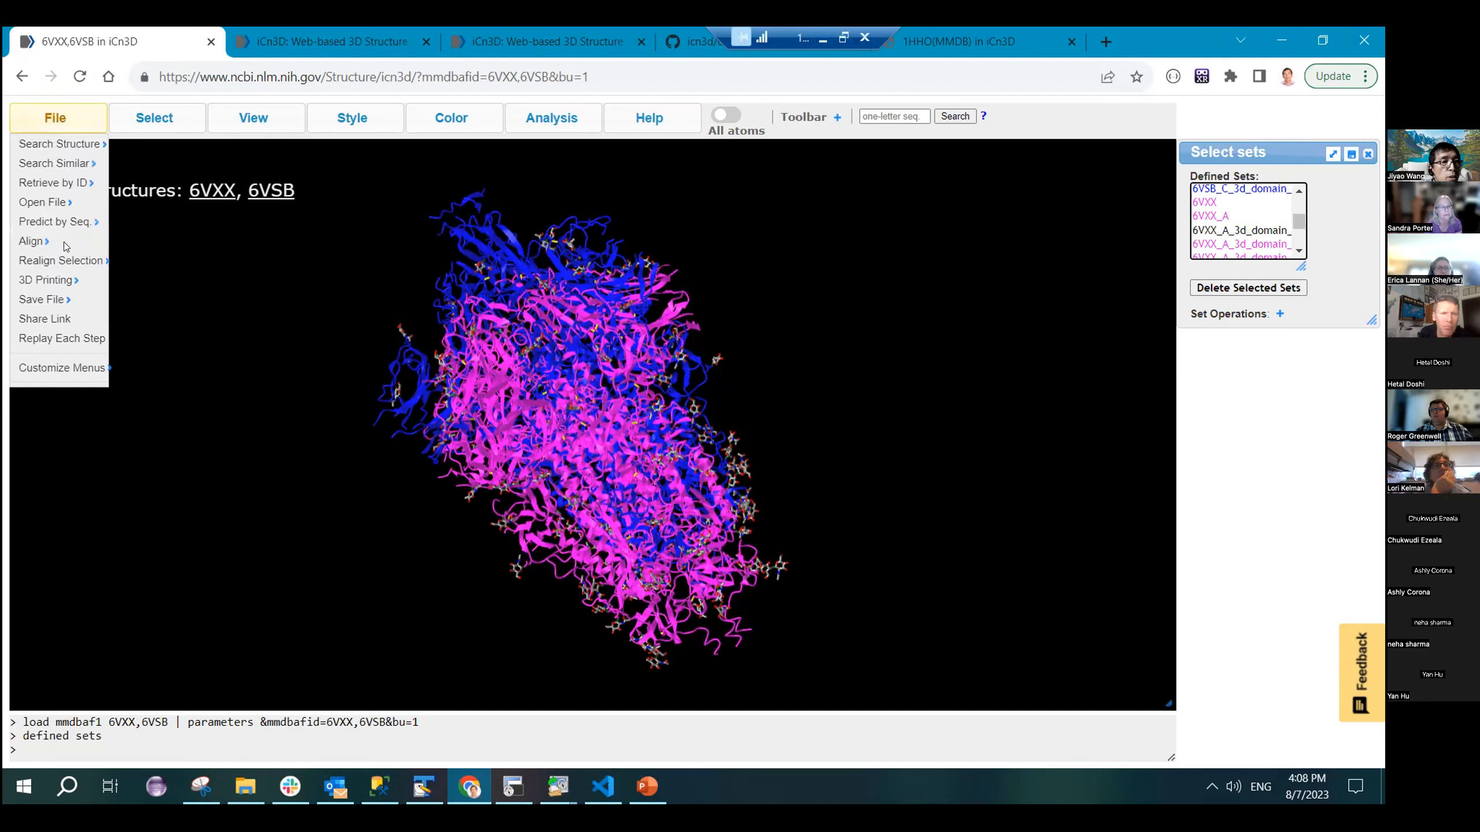
mouse_move(63, 265)
mouse_move(146, 260)
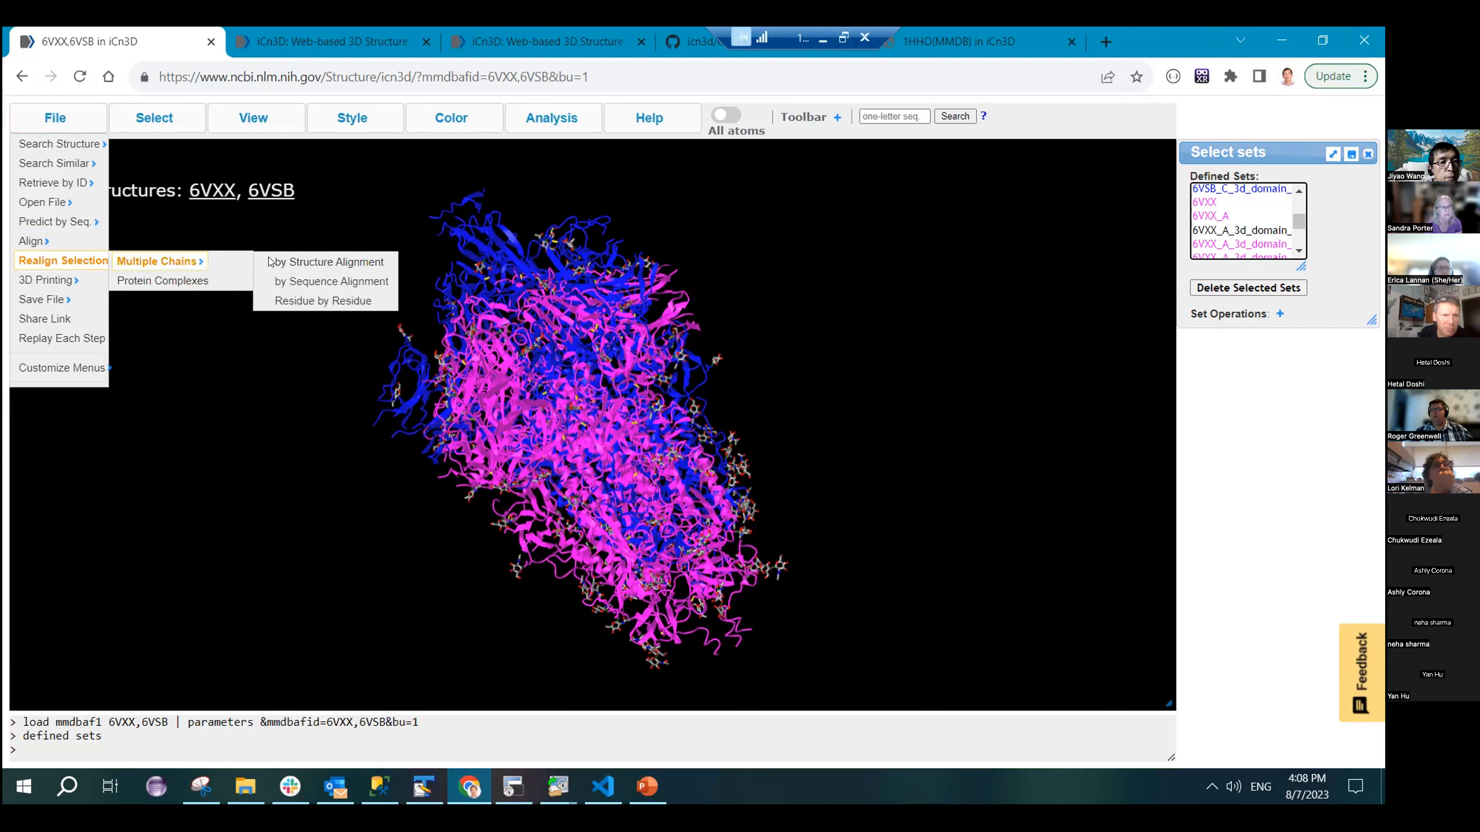
click(318, 260)
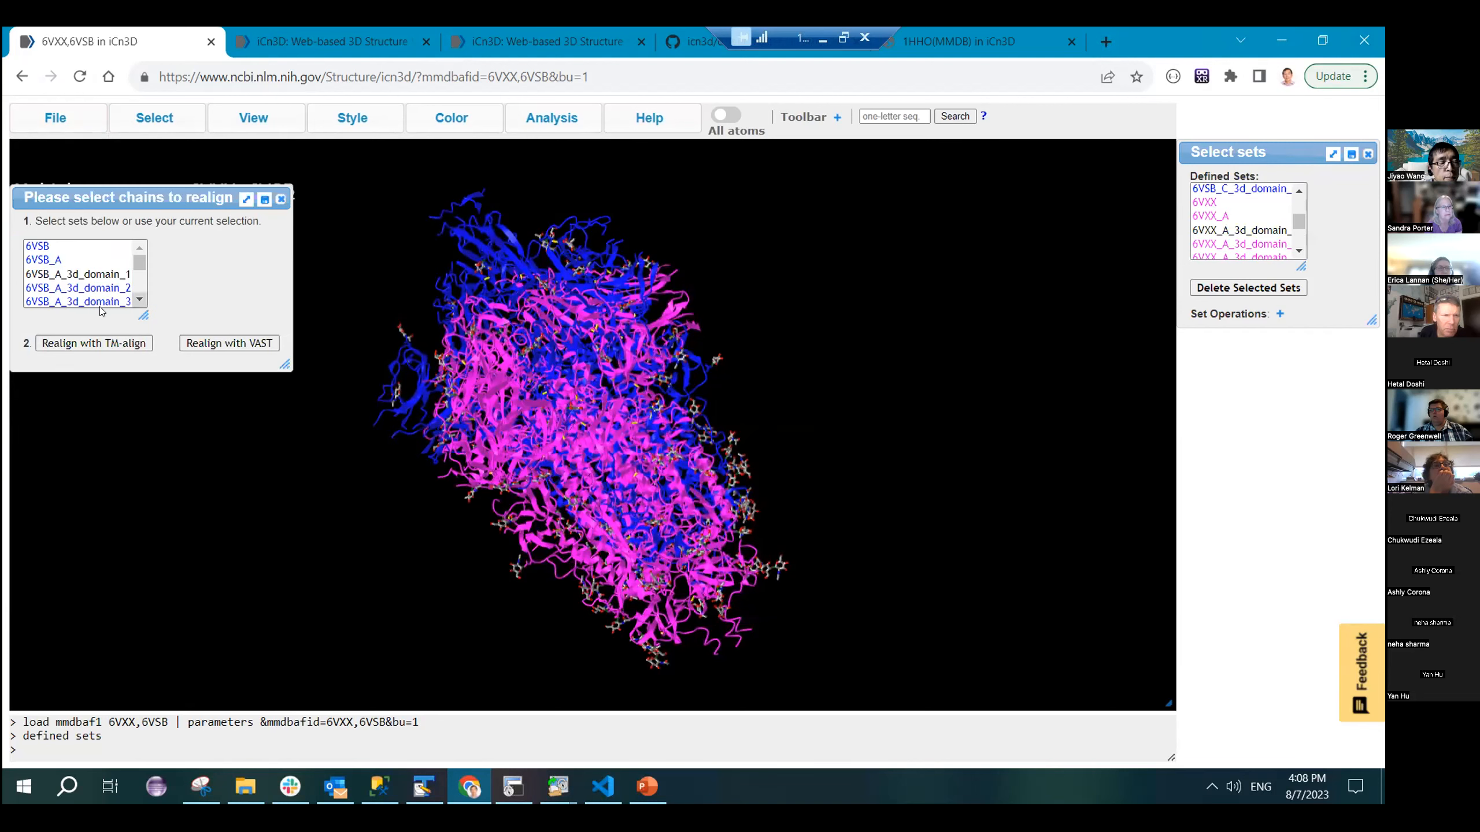
click(46, 260)
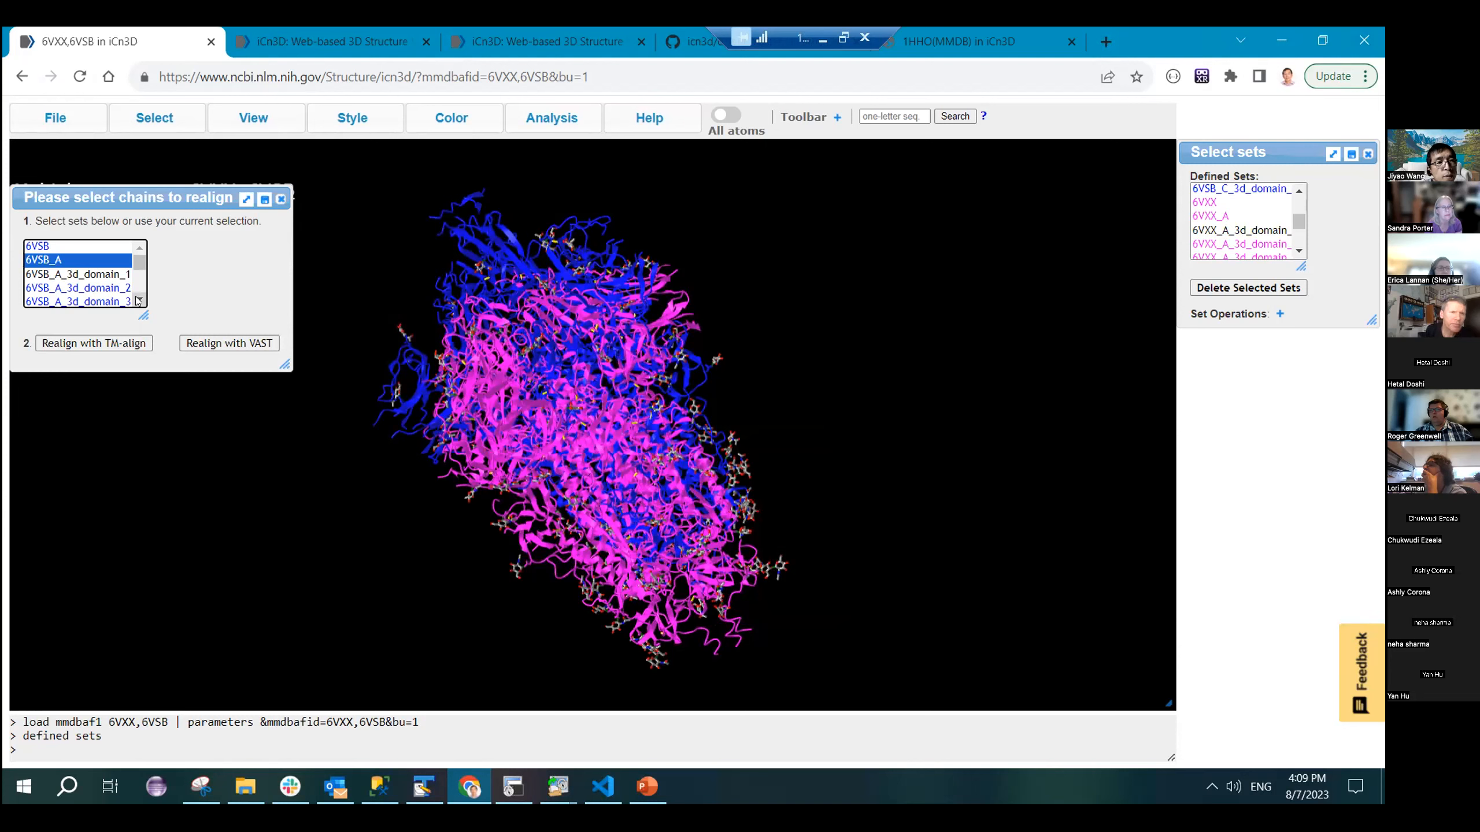
click(138, 300)
click(138, 299)
click(138, 300)
scroll(134, 296, down, 2)
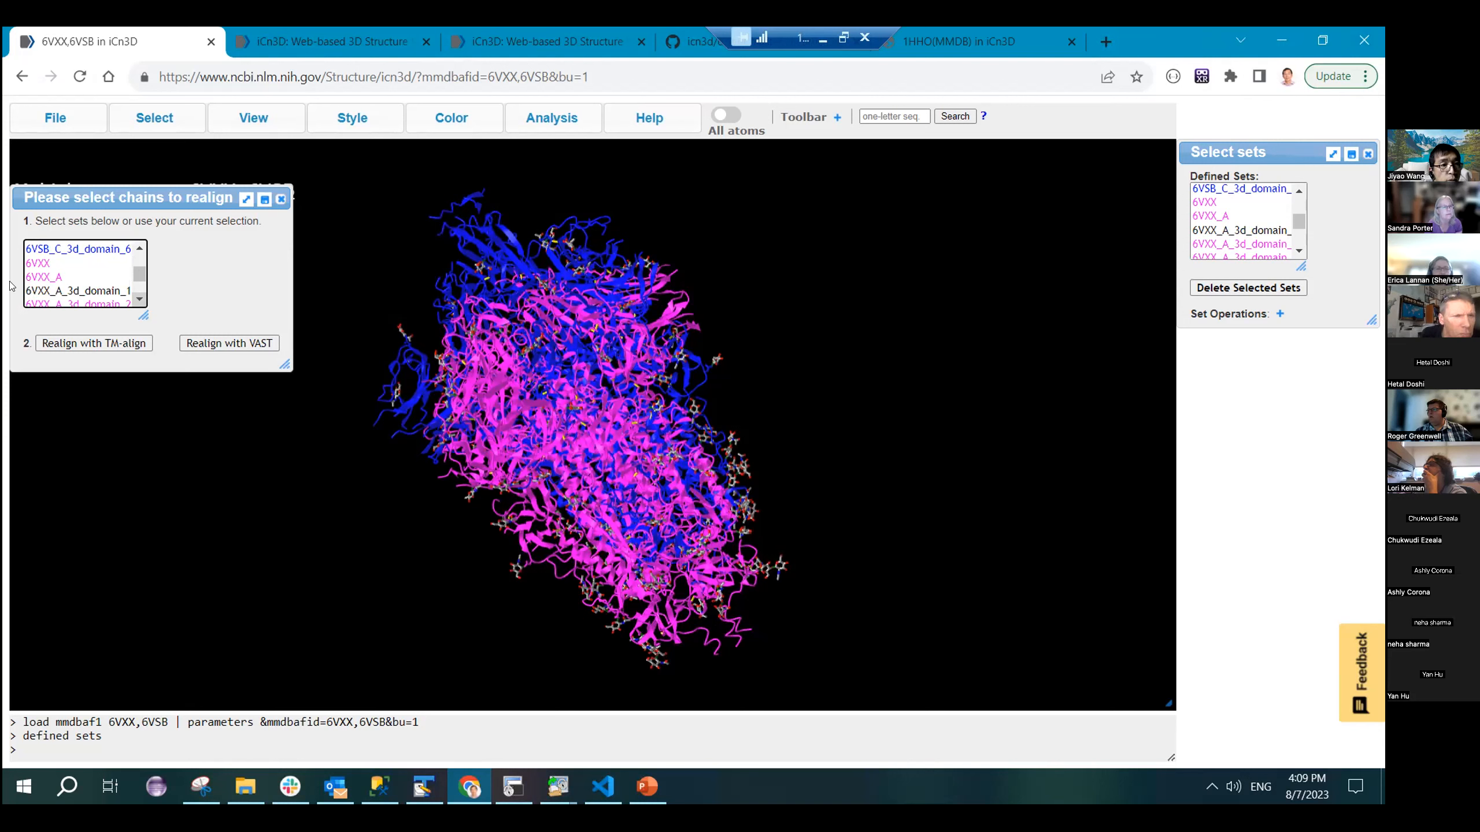
click(51, 280)
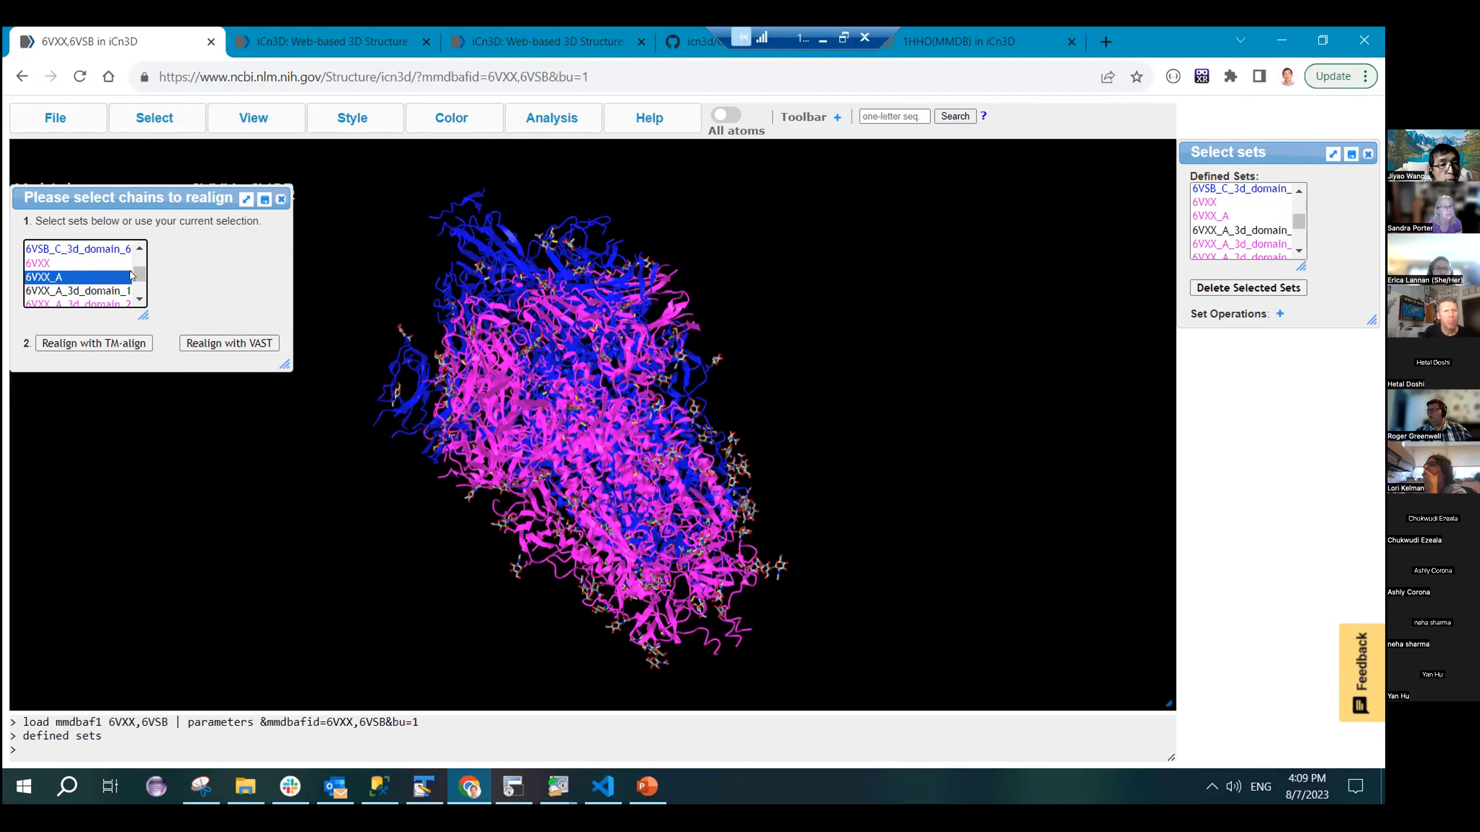
drag(140, 263, 141, 250)
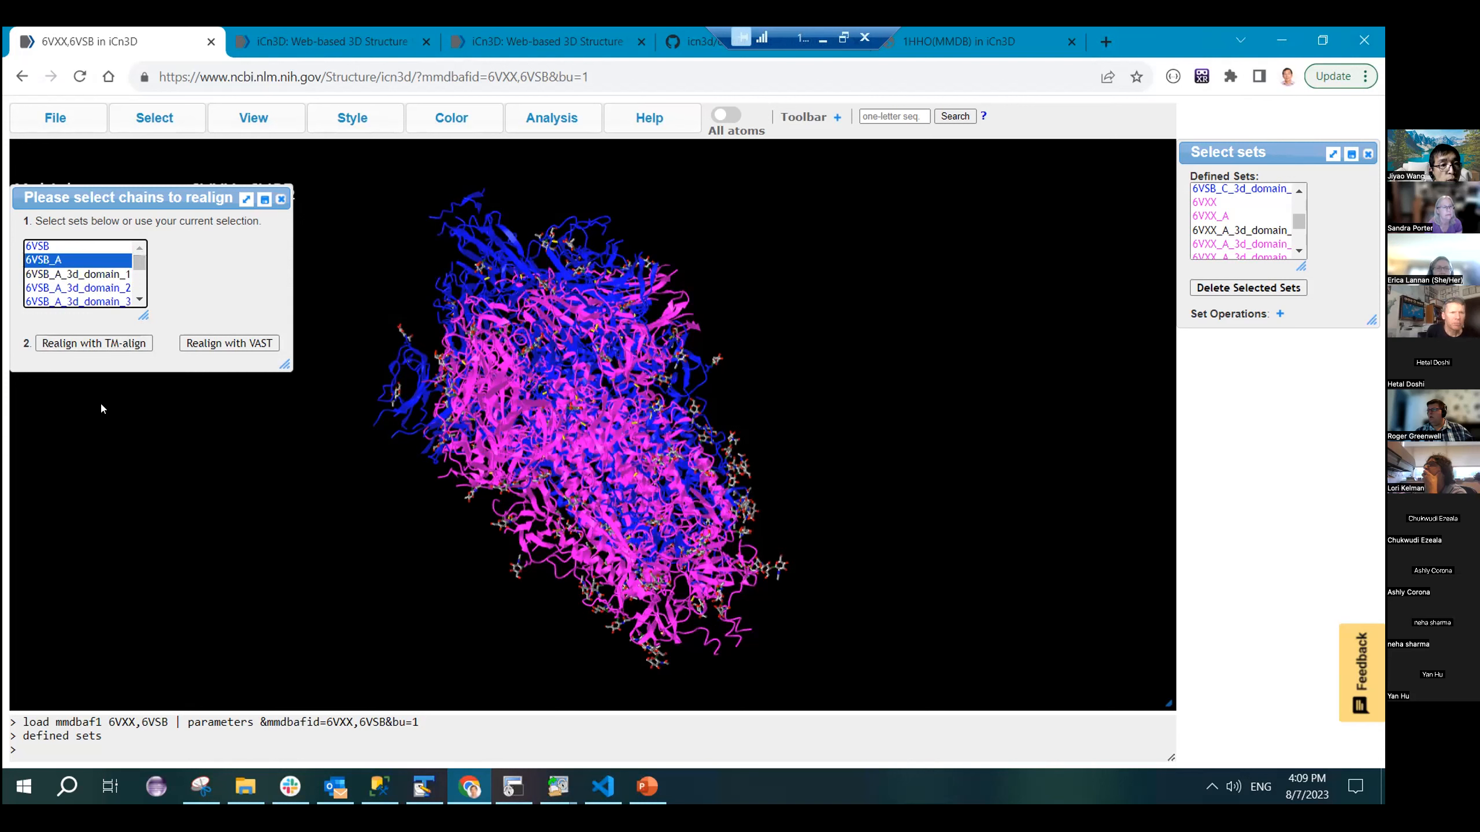
click(103, 345)
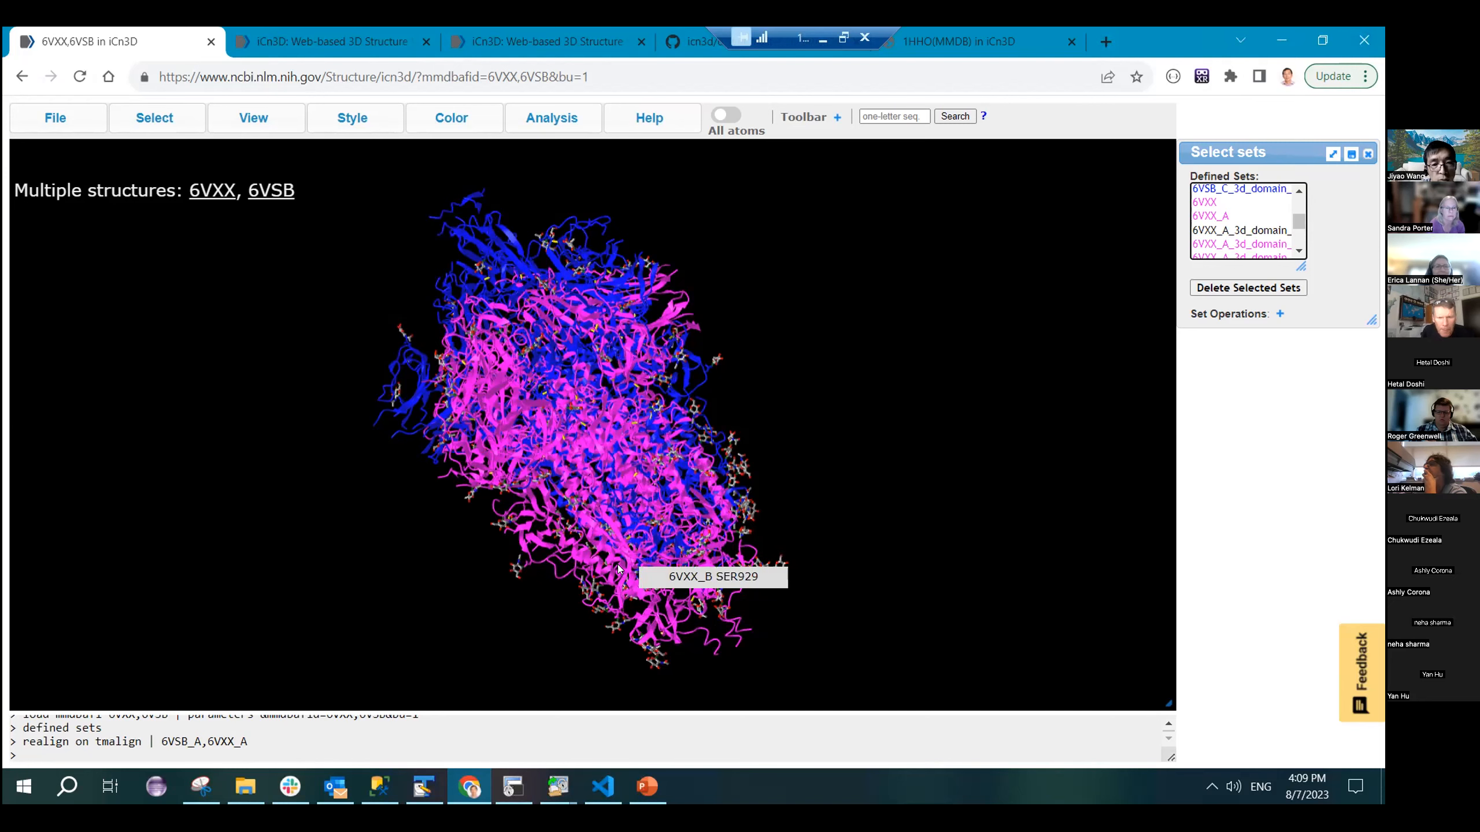
- Open the browser's developer console and examine the error messages logged during the realignment
key(F12)
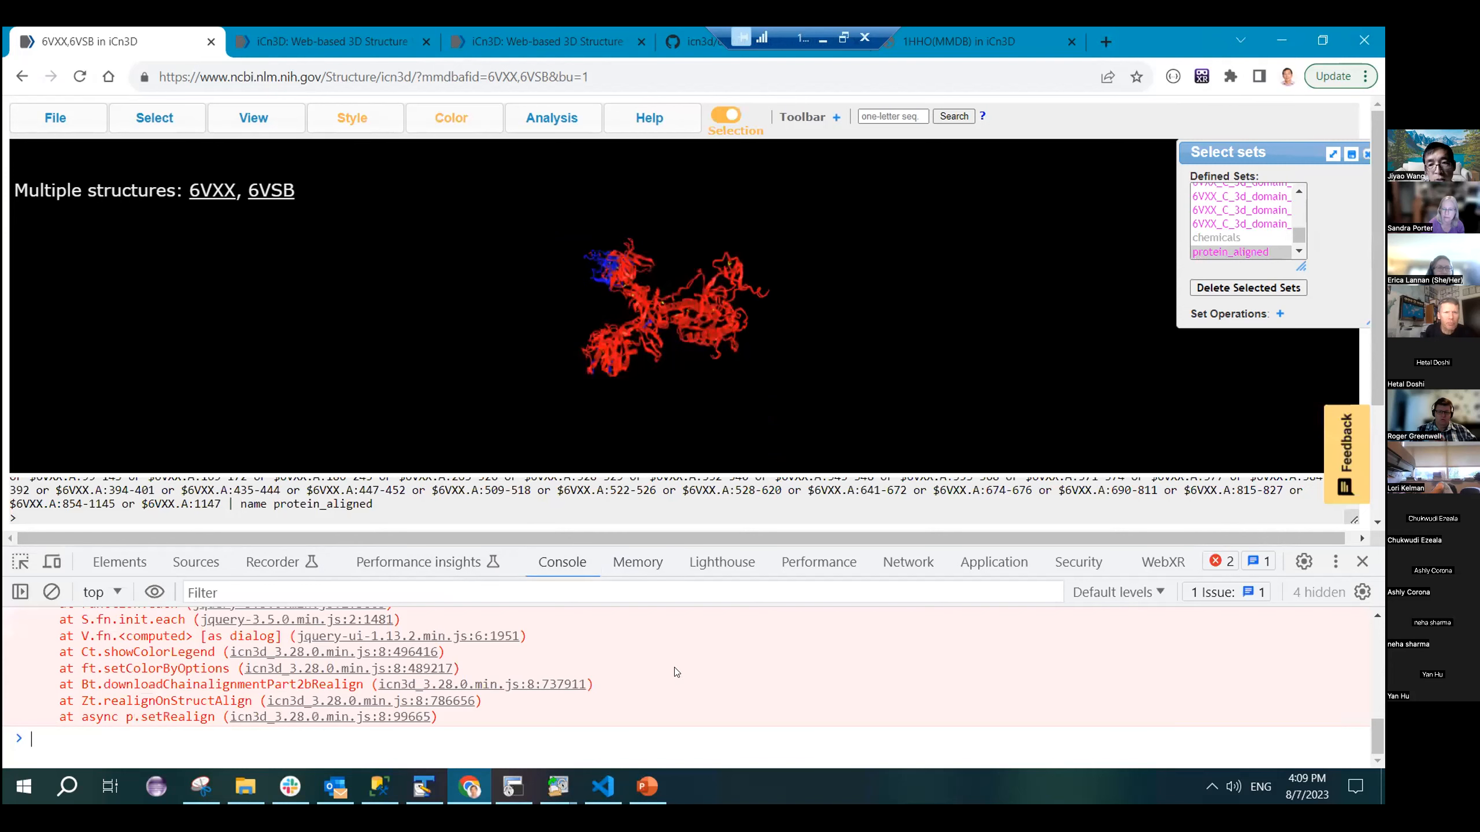
drag(1378, 726, 1380, 676)
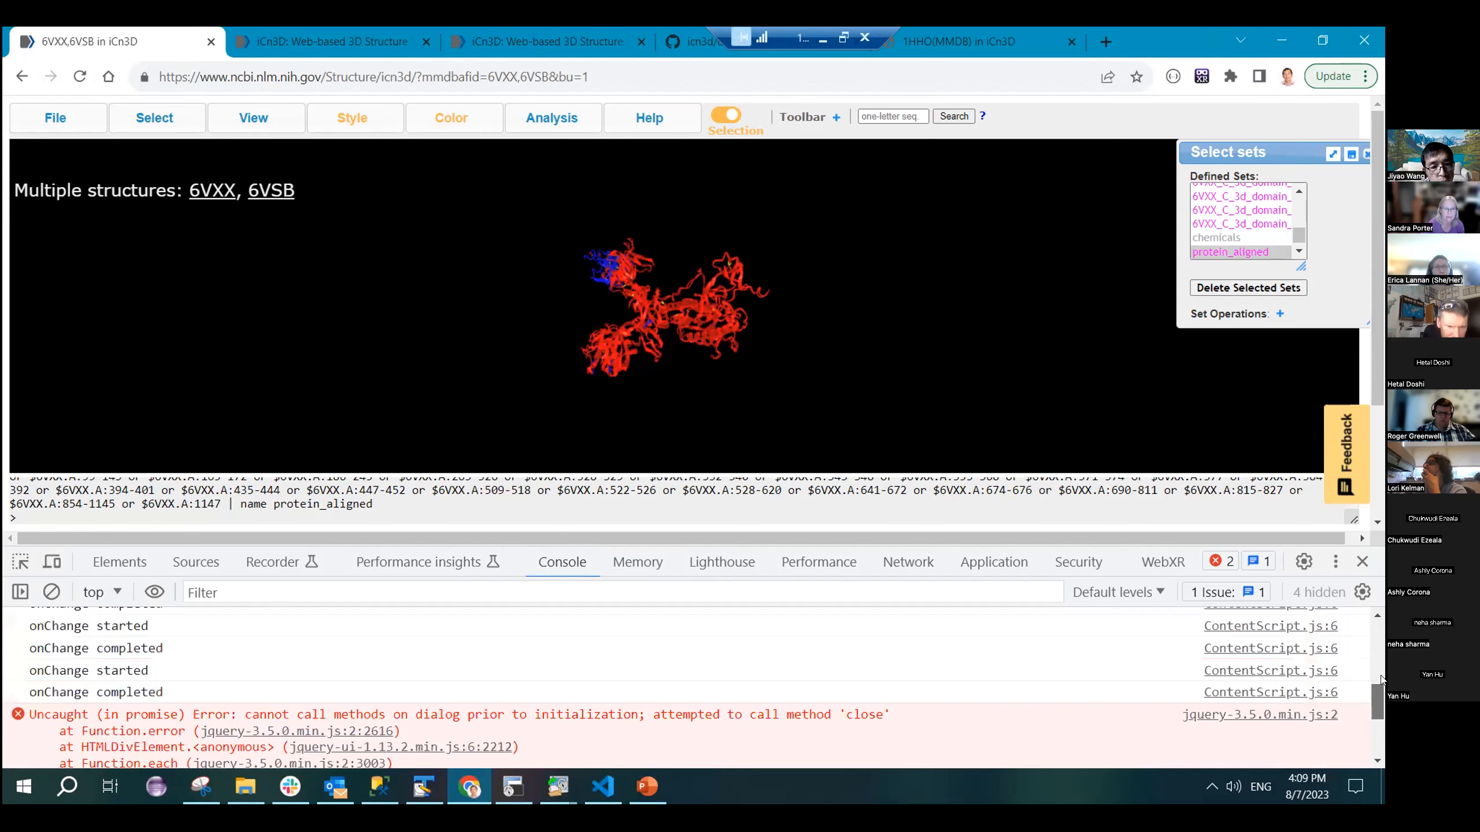
mouse_move(1380, 682)
mouse_down()
mouse_move(1380, 702)
mouse_move(1380, 605)
mouse_move(1380, 732)
mouse_move(1380, 608)
mouse_up()
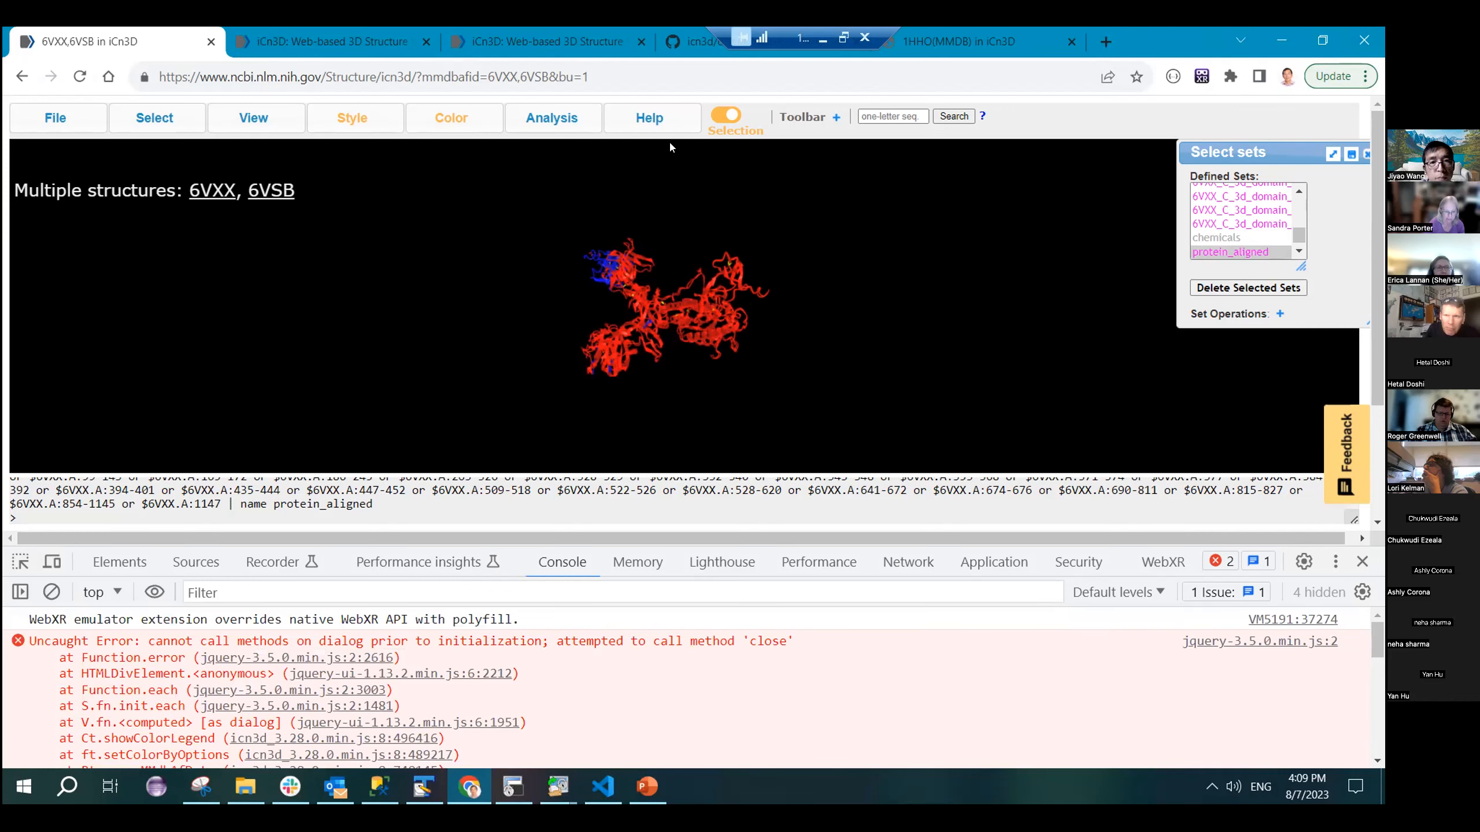
- Save the aligned sequences of 6VXX_A and 6VSB_A as an HTML file and close the developer console
click(550, 120)
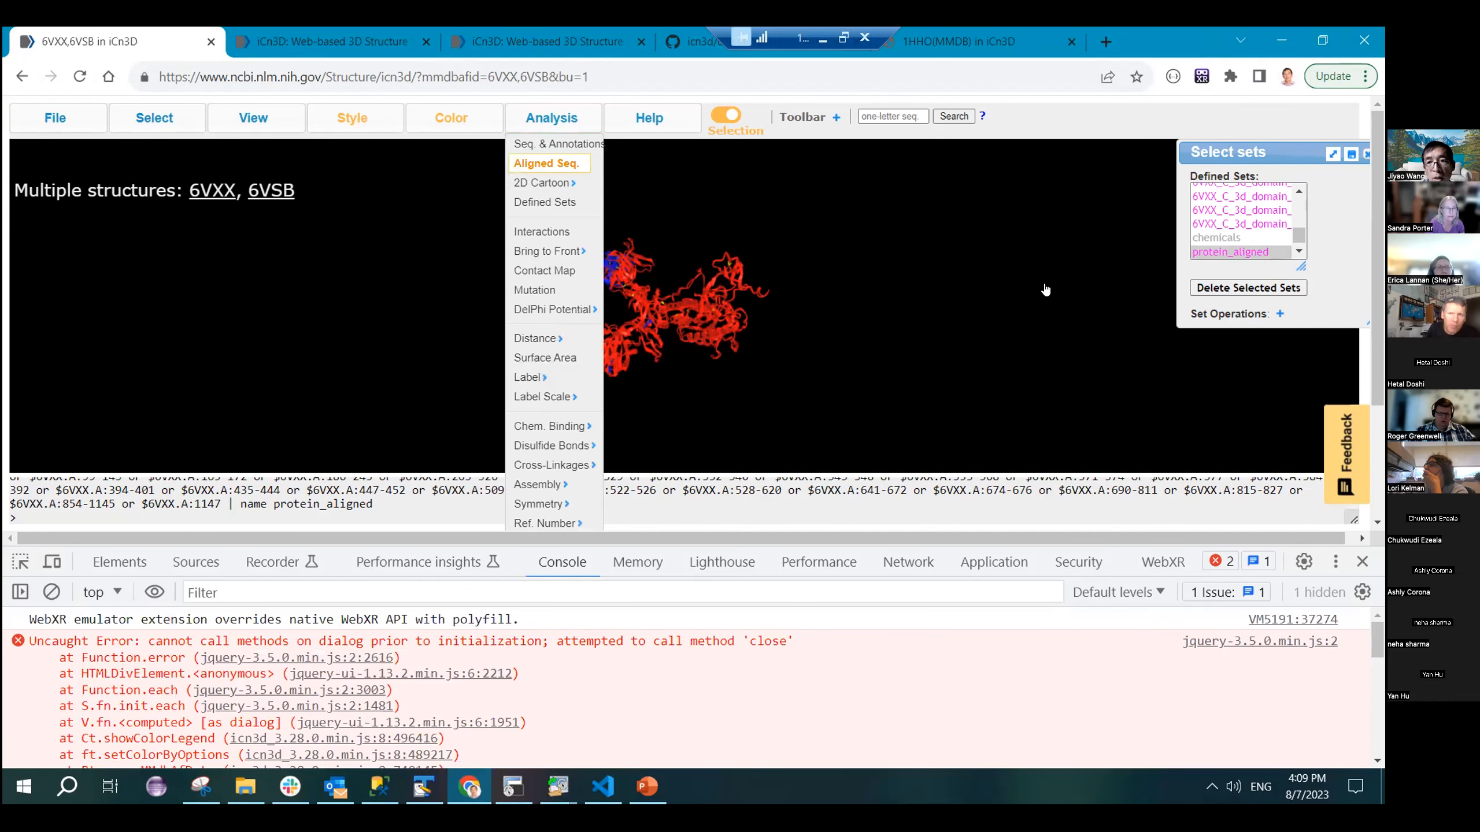
click(546, 163)
click(1335, 155)
click(1361, 561)
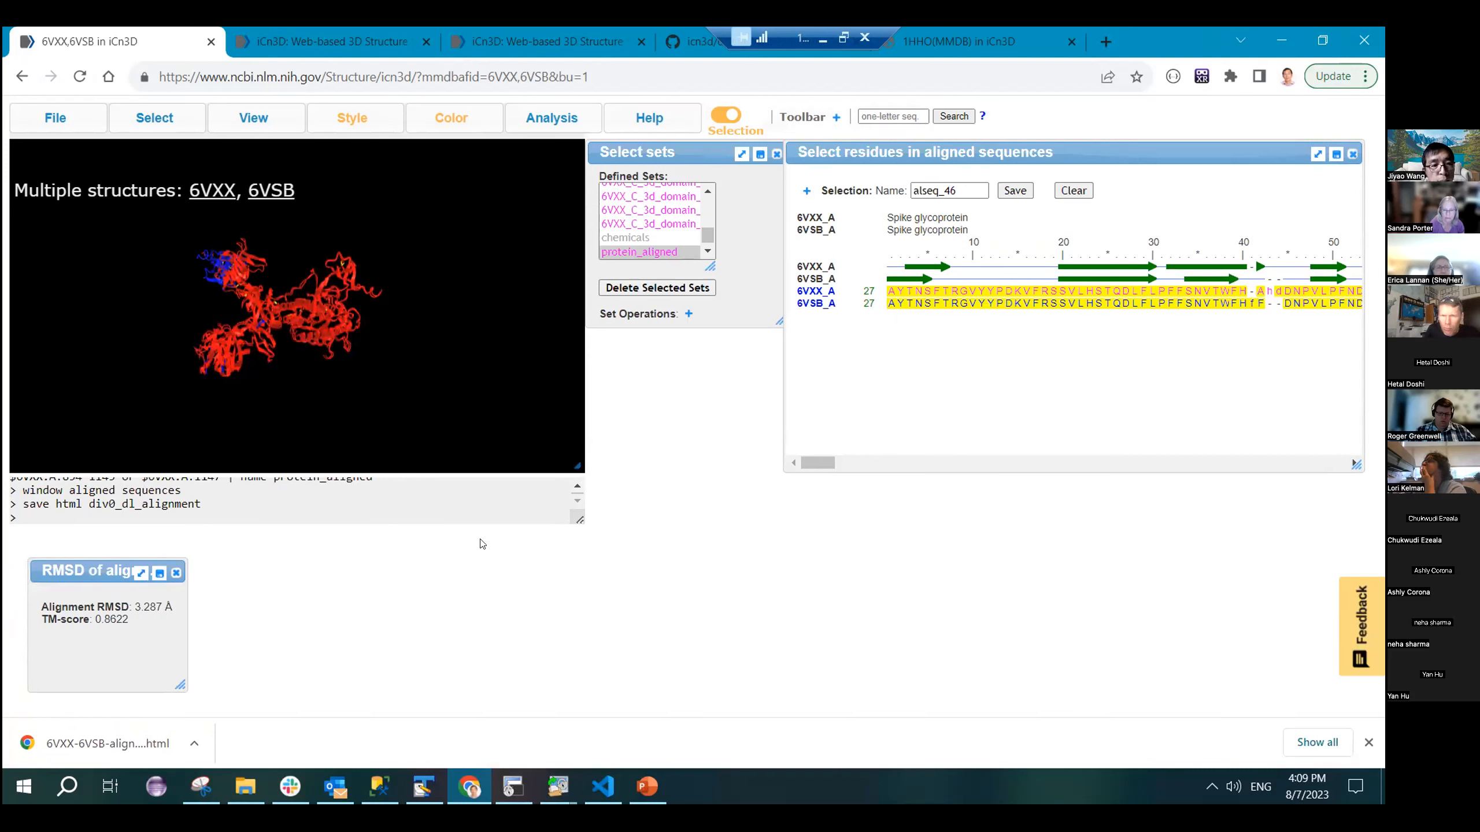